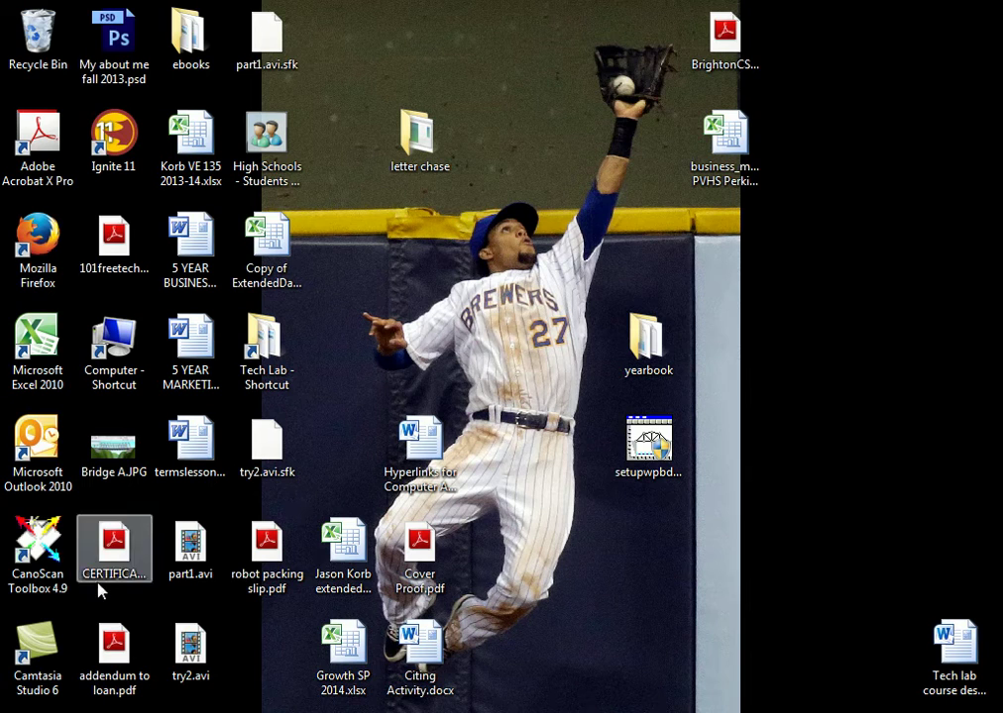
# Step: Launch West Point Bridge Designer 2014 (2nd Edition) from the Start menu's program list
pyautogui.click(19, 712)
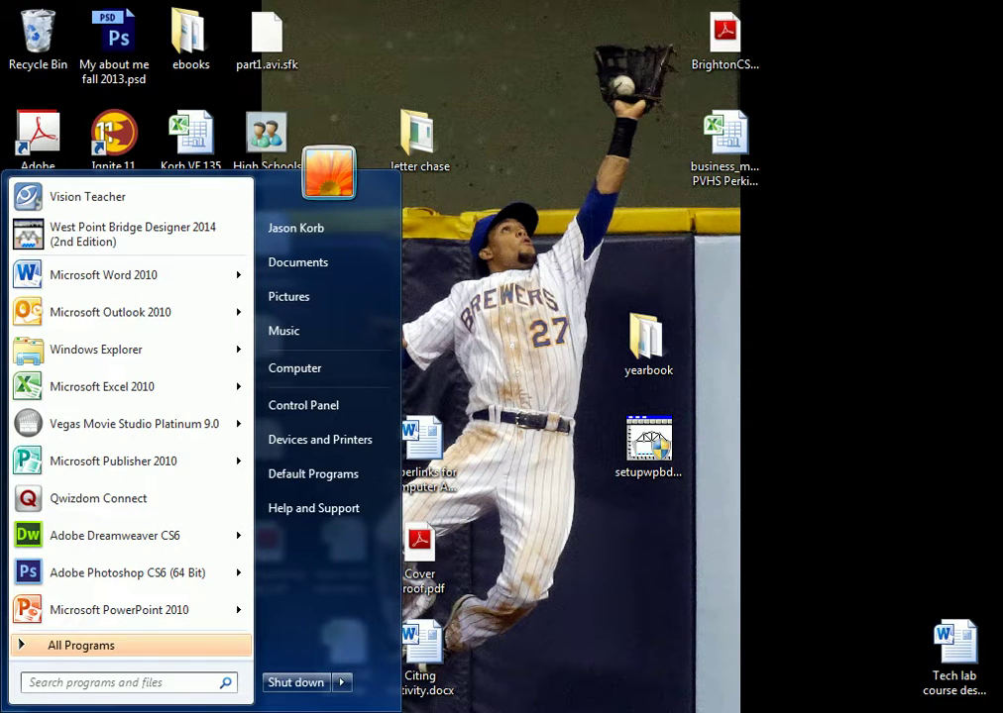
pyautogui.click(100, 235)
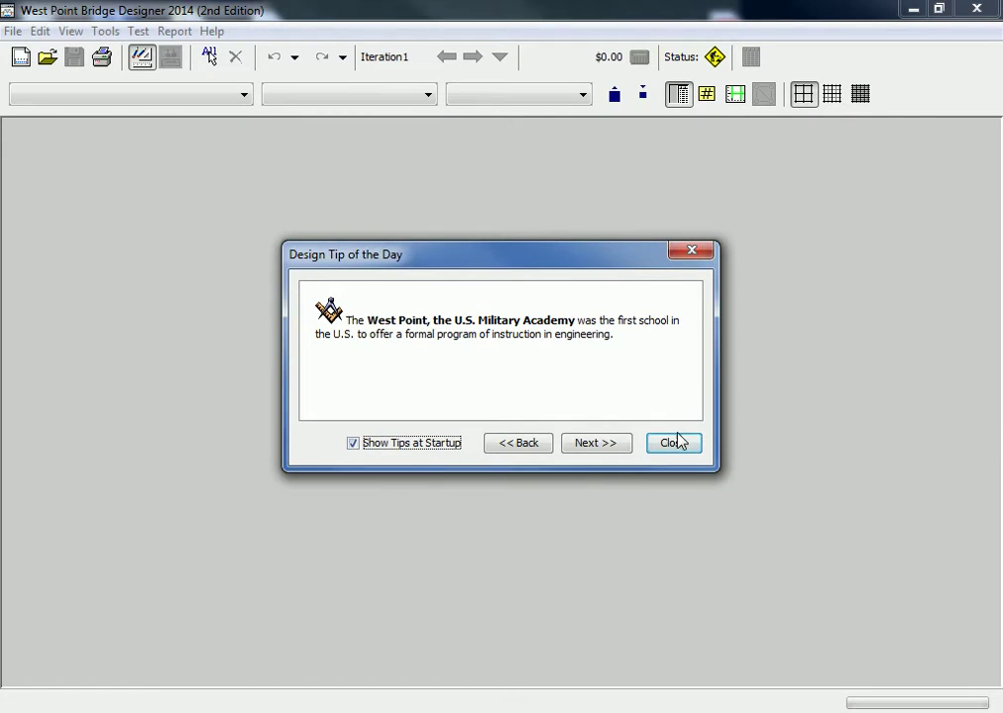
# Step: Dismiss the Design Tip of the Day and create a new bridge design from the Welcome dialog
pyautogui.click(671, 443)
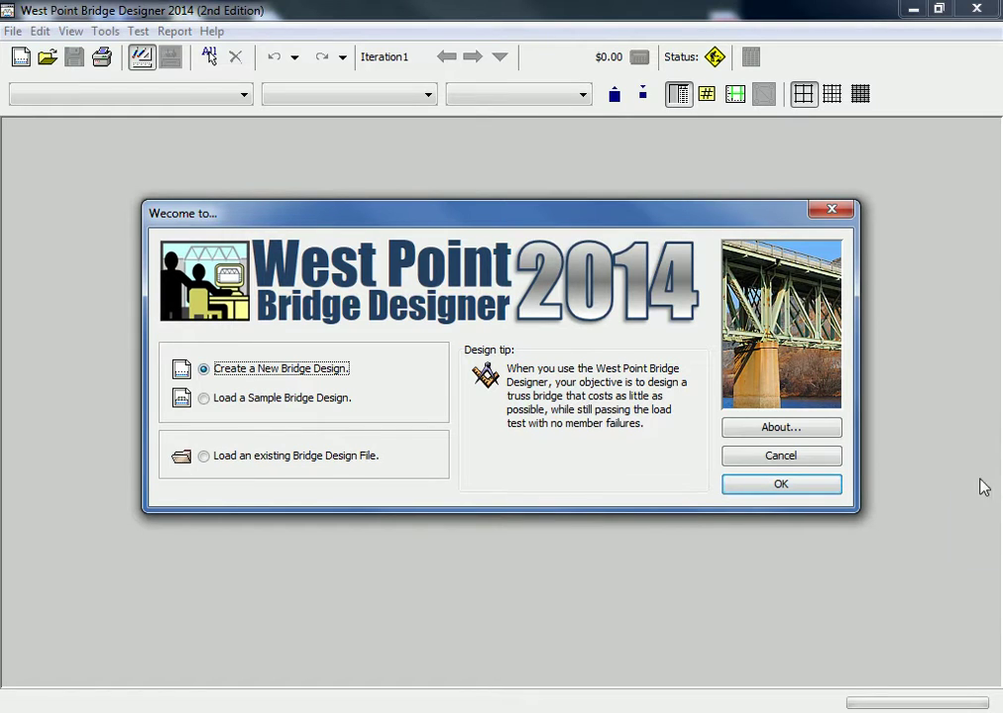
pyautogui.click(788, 484)
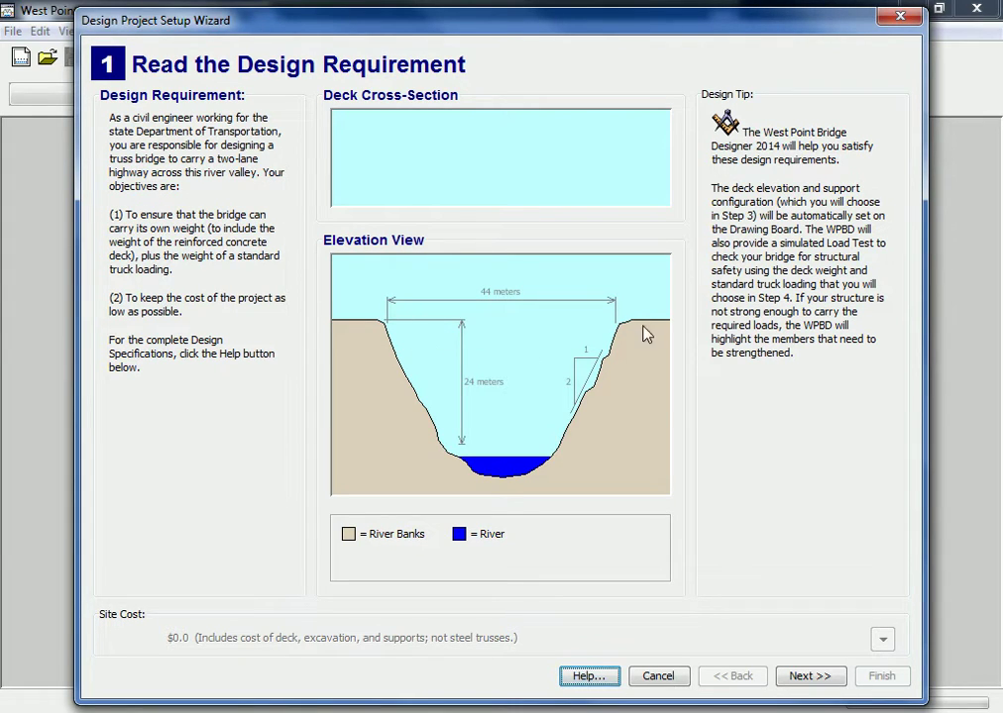
# Step: Accept no contest code, a 24 m deck with standard abutments, no pier and no anchorages
pyautogui.click(820, 678)
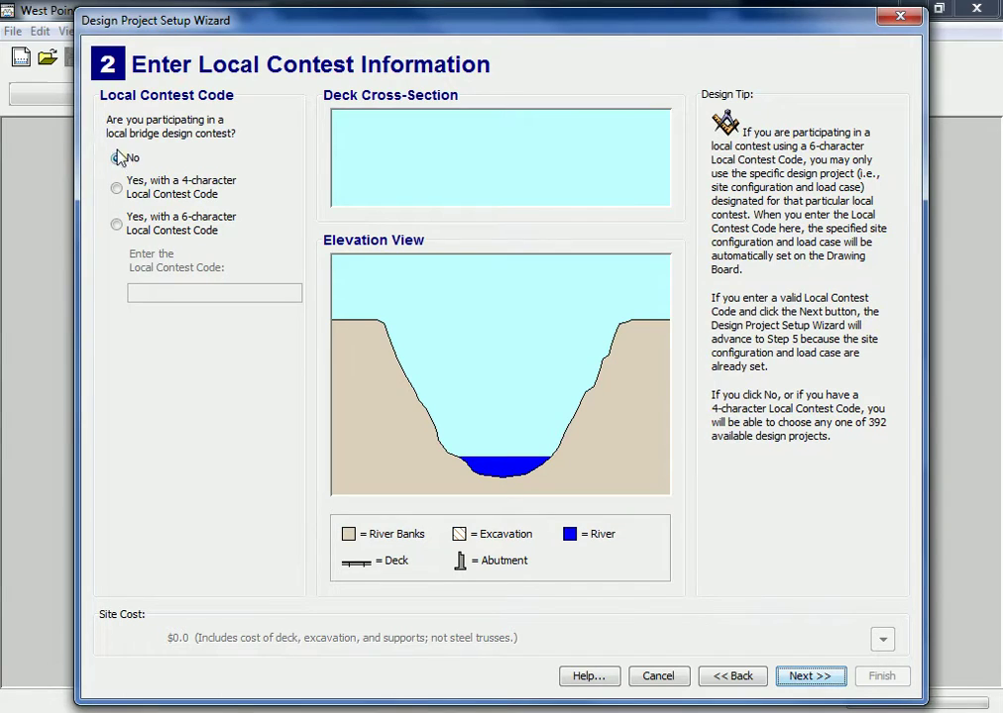
pyautogui.click(826, 681)
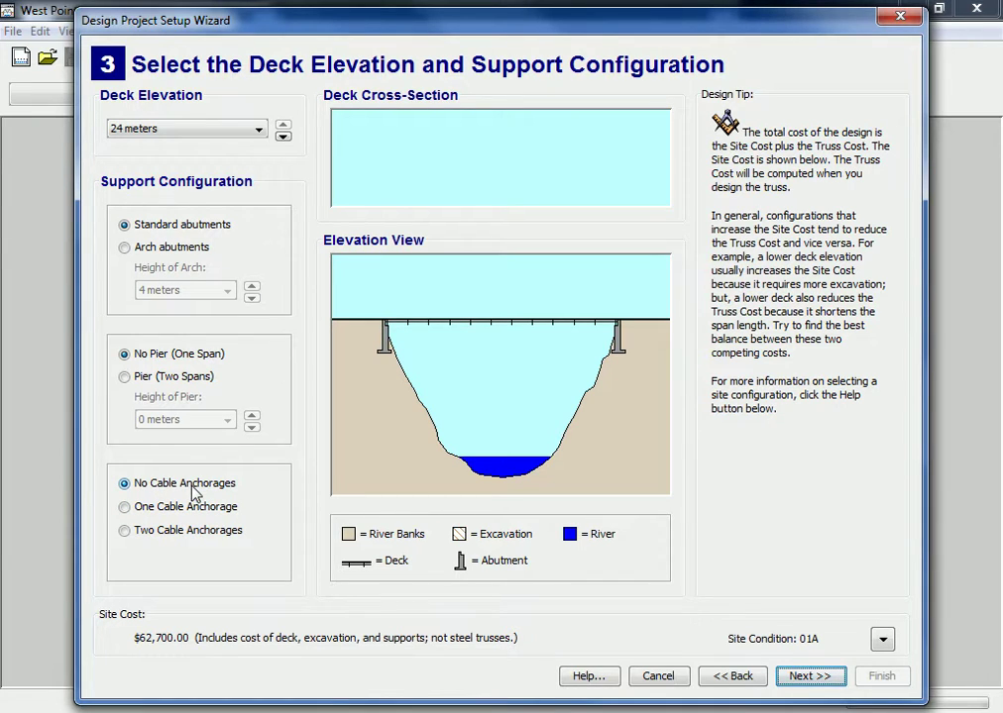
pyautogui.click(803, 678)
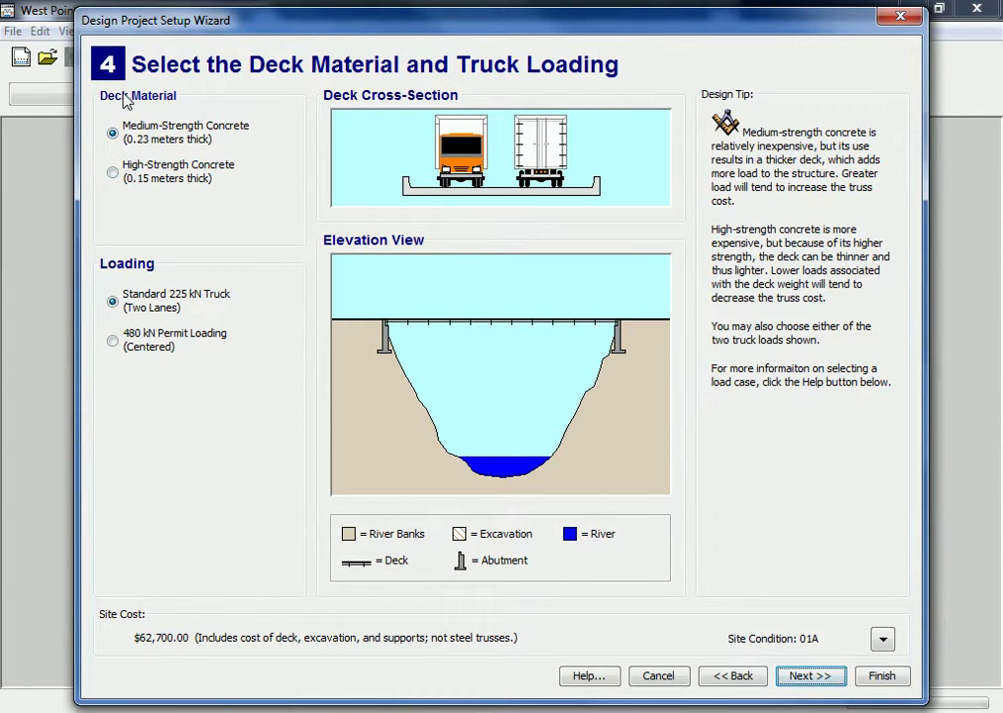
# Step: Set the truck loading to the standard 225 kN truck instead of the 480 kN permit load
pyautogui.click(112, 342)
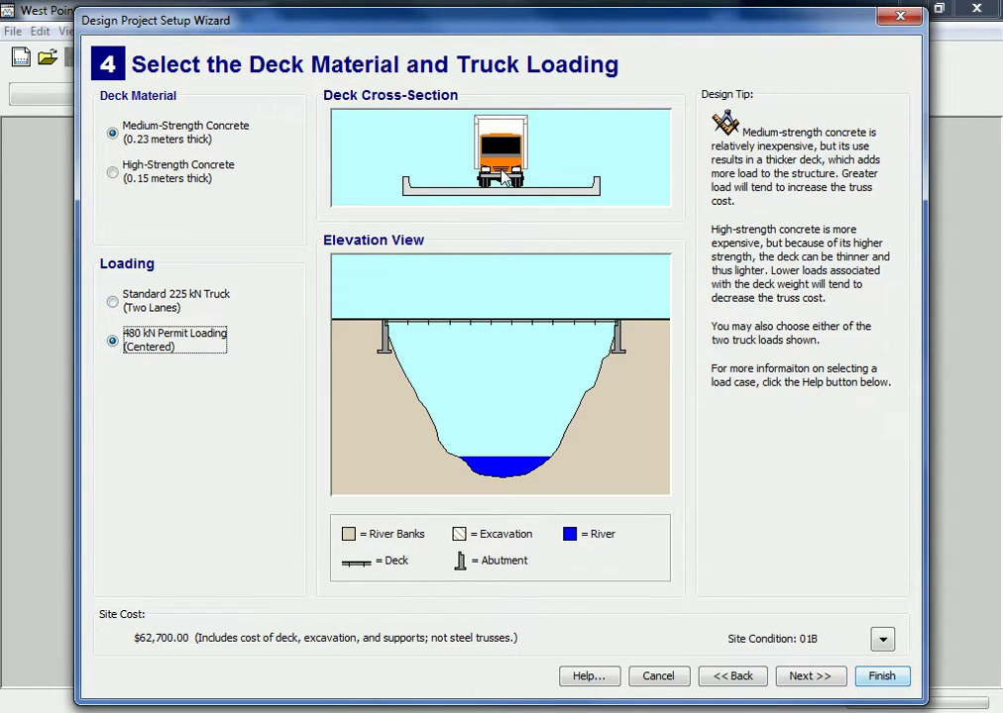
pyautogui.click(113, 303)
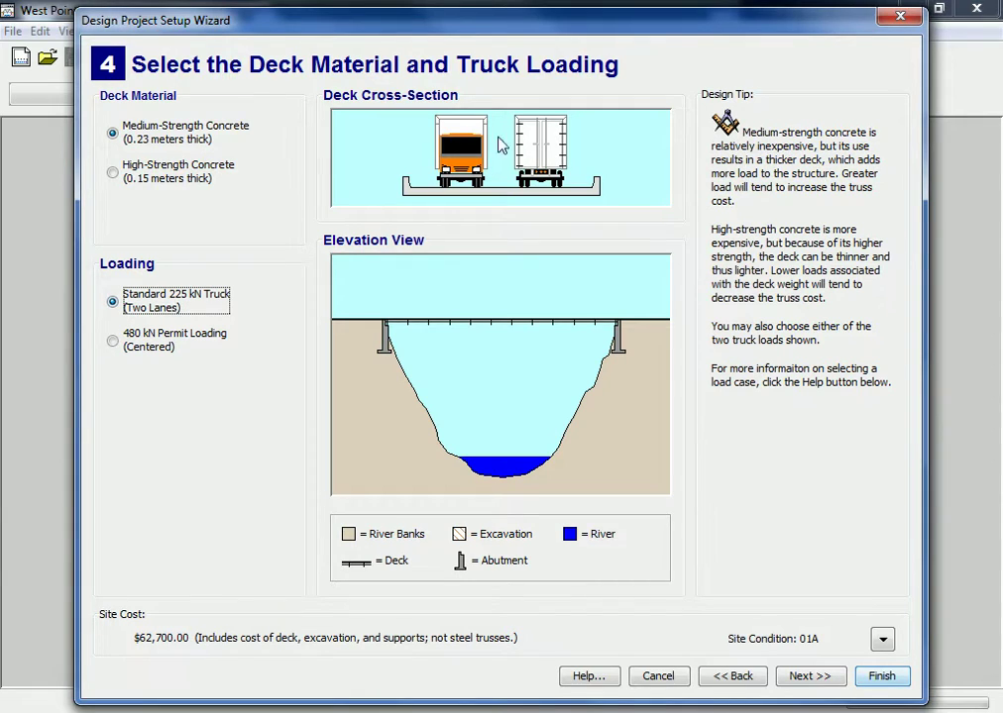
pyautogui.click(826, 676)
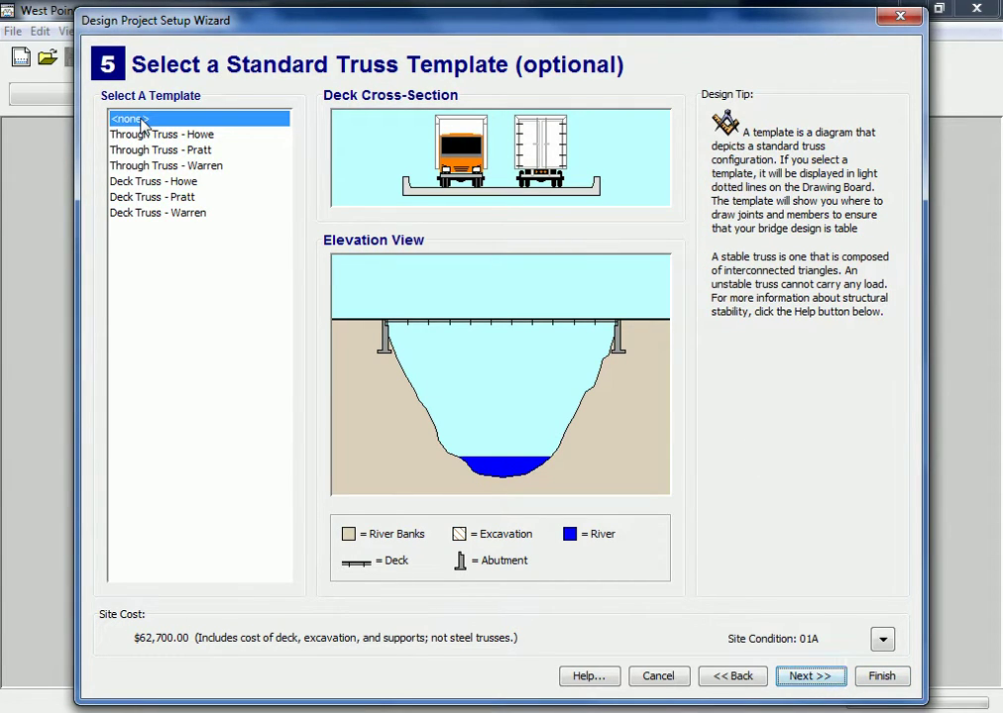
# Step: Skip the truss template, enter the designer's name in Designed By, and finish setup
pyautogui.click(808, 675)
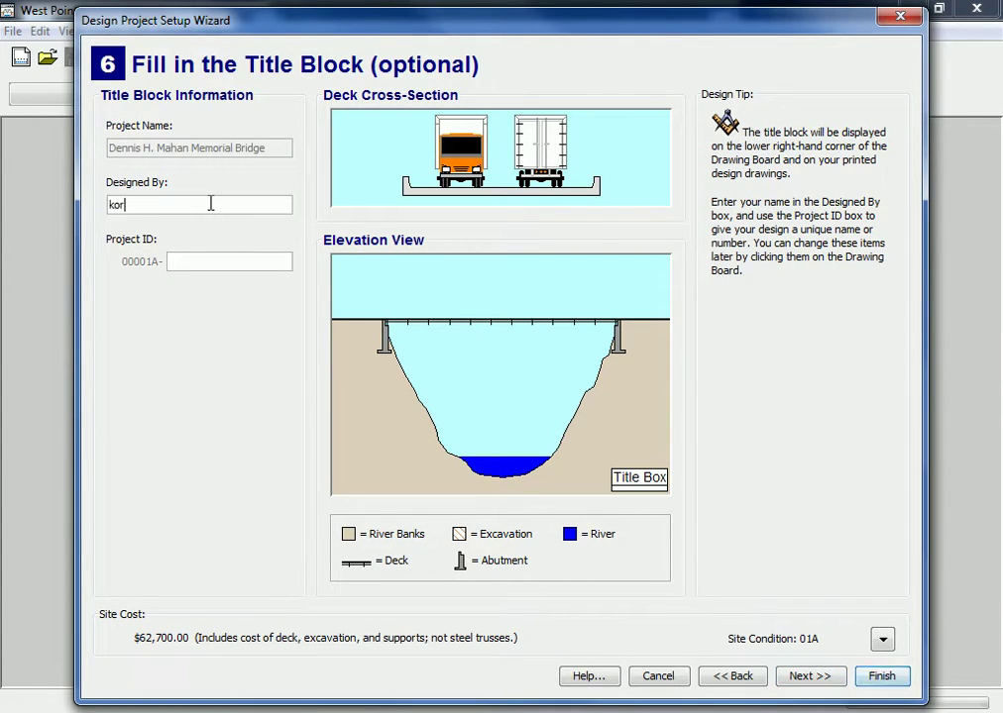
pyautogui.write('korb')
pyautogui.click(797, 676)
pyautogui.click(882, 678)
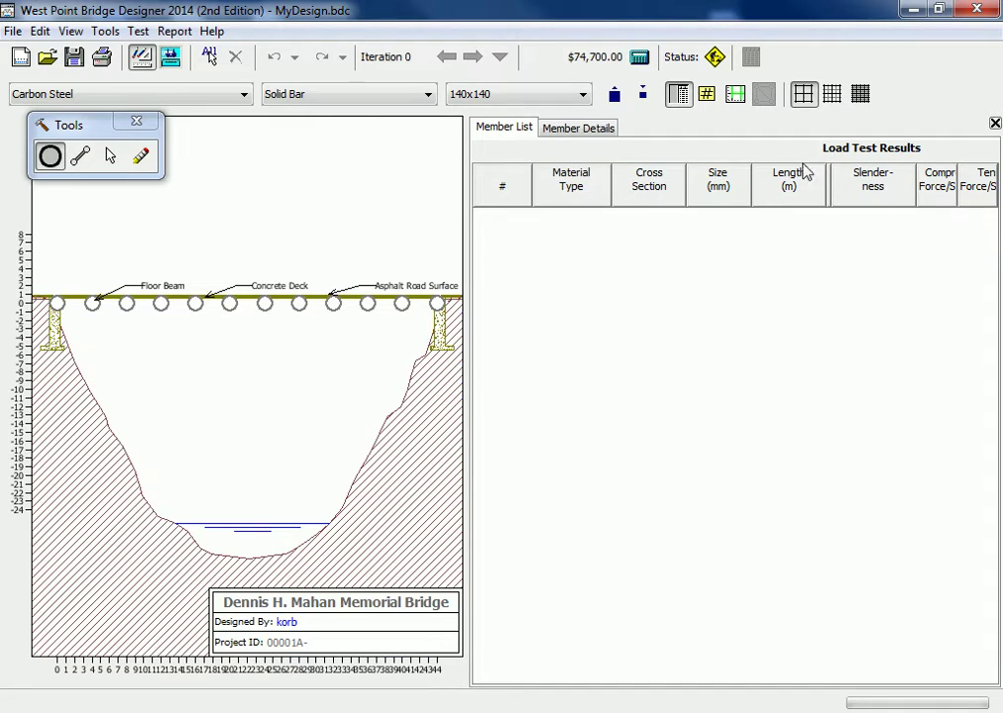
# Step: Close the member table and set new members to 180x180 carbon steel solid bars
pyautogui.click(995, 124)
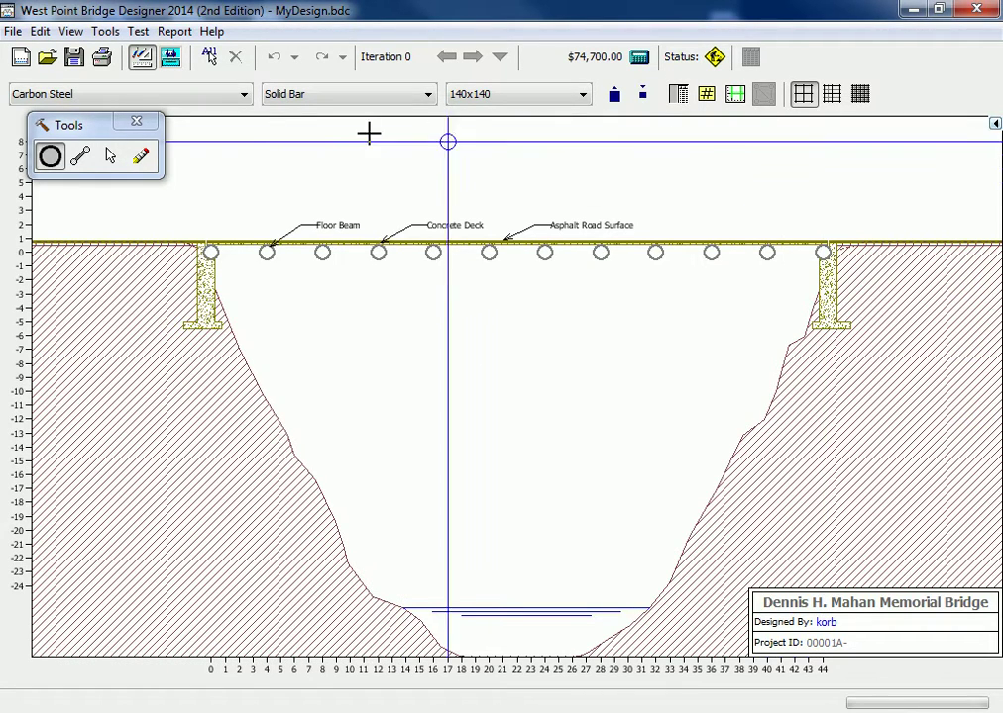
pyautogui.click(196, 95)
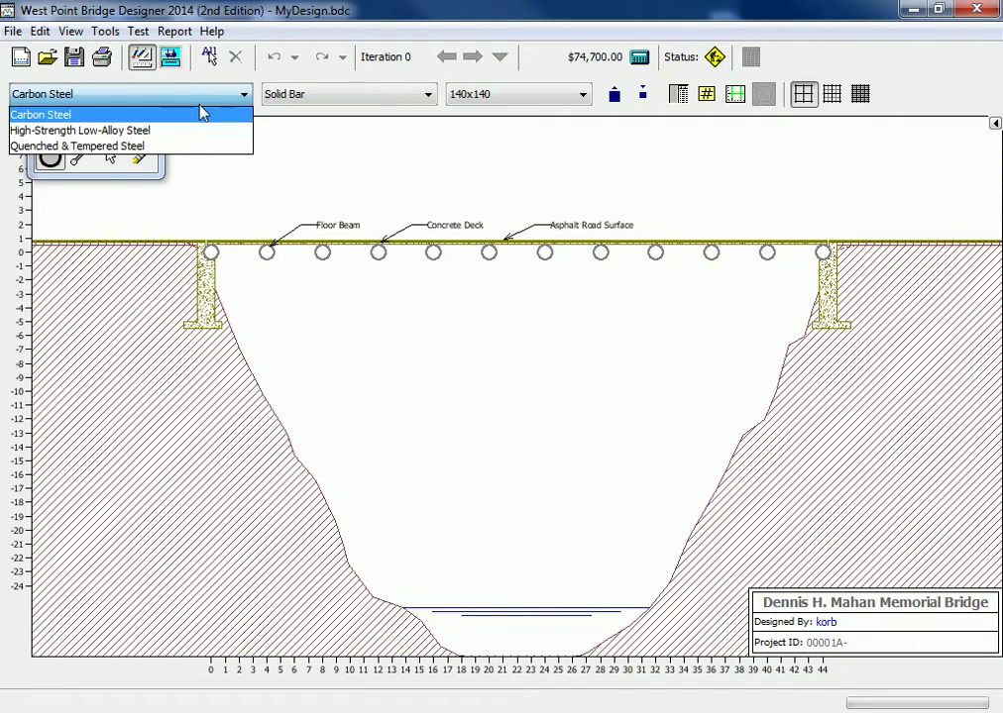
pyautogui.click(317, 95)
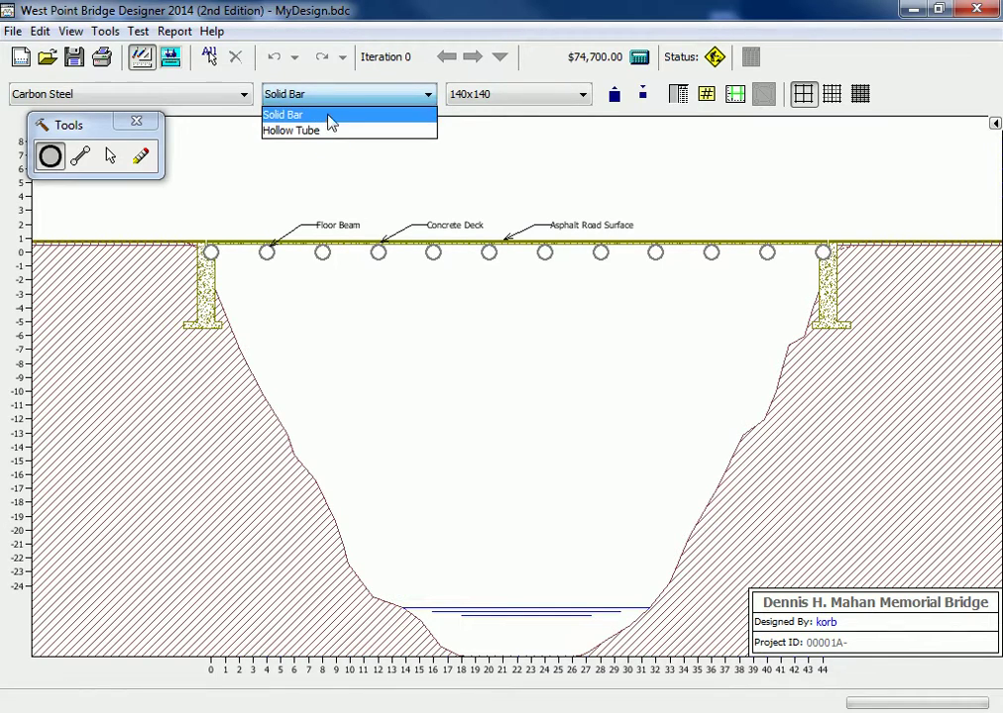
pyautogui.click(500, 99)
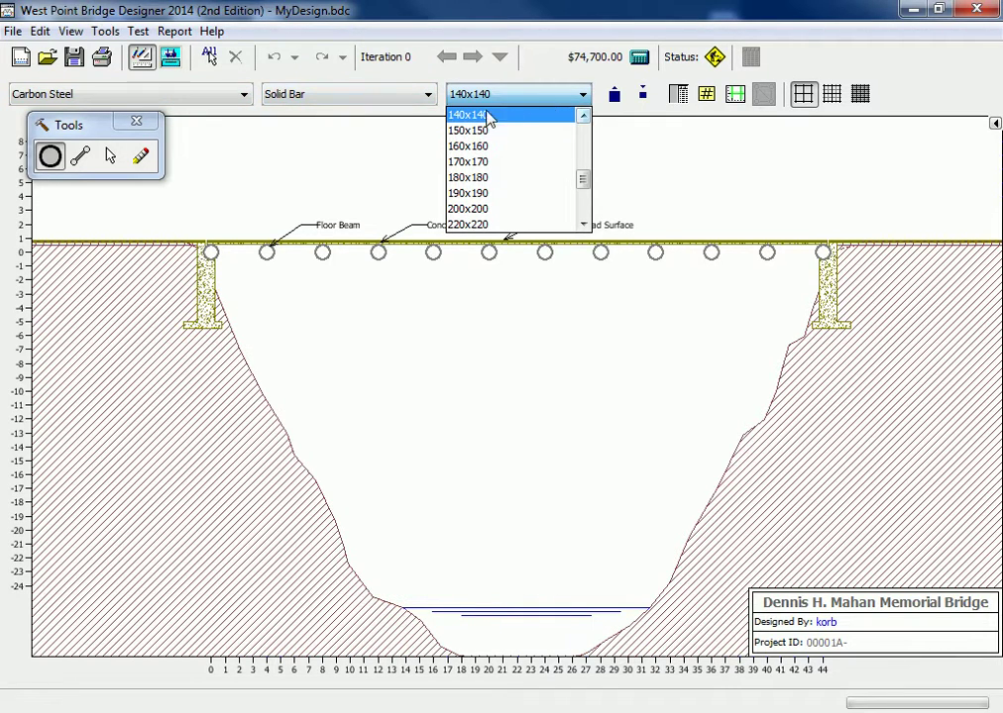
pyautogui.click(495, 178)
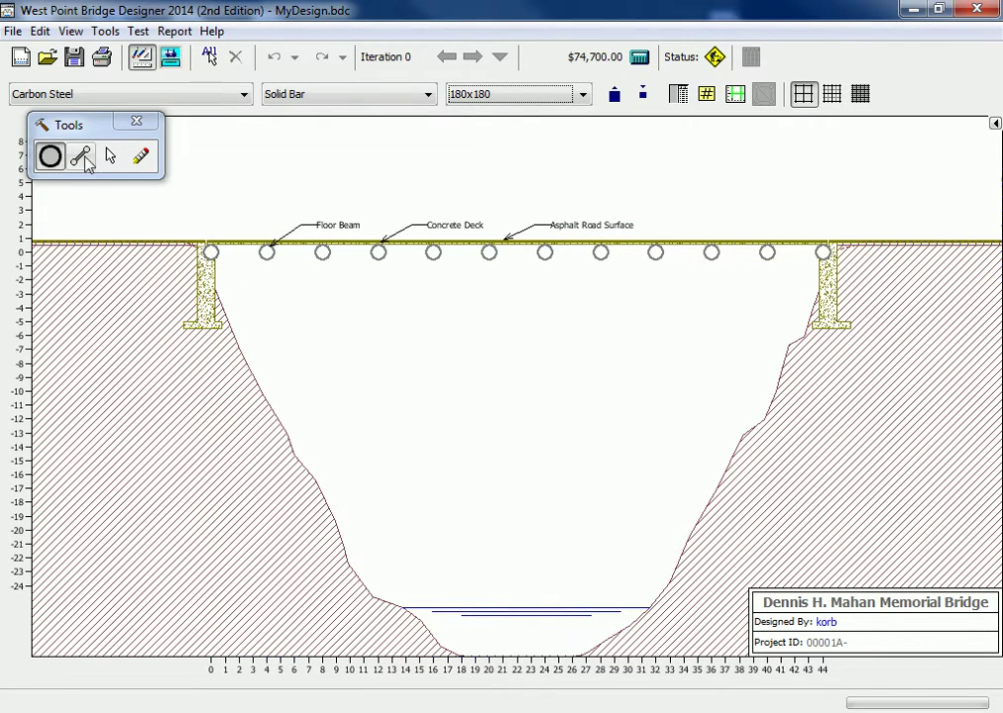
pyautogui.click(81, 155)
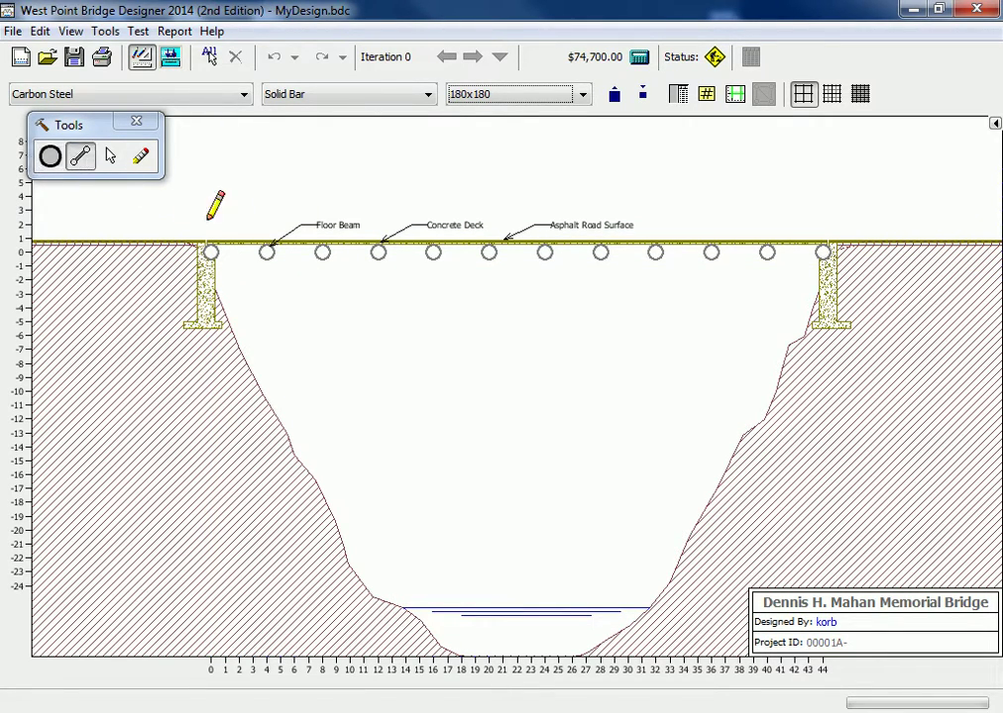
# Step: Draw the bottom chord along the deck and add a top joint 8 m above the left end
pyautogui.moveTo(210, 252); pyautogui.dragTo(822, 252)
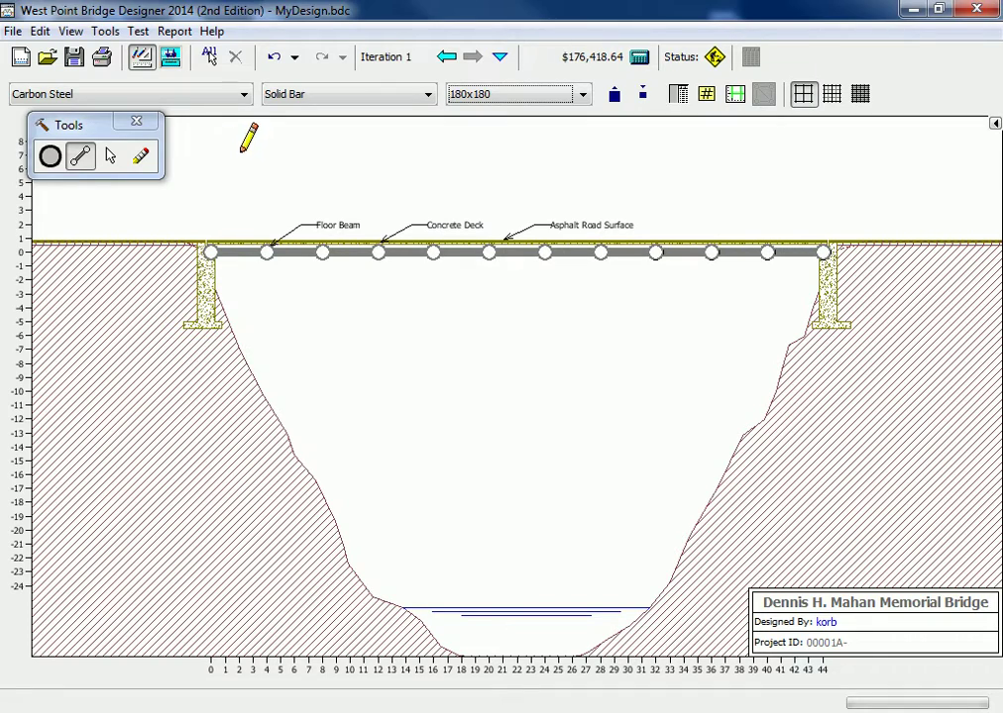
pyautogui.click(51, 159)
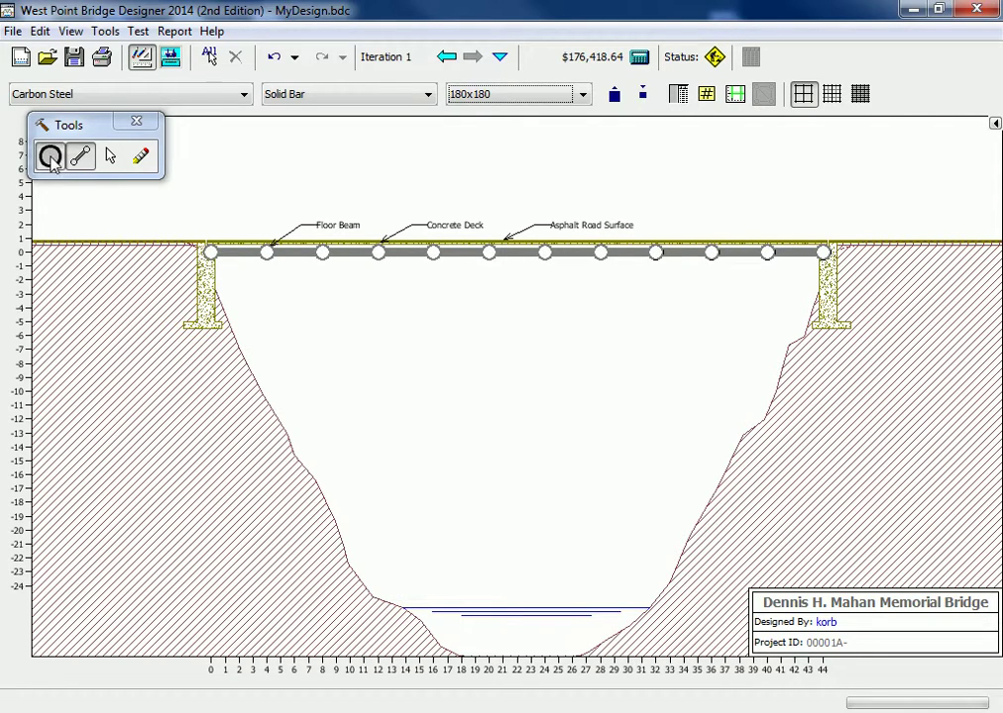
pyautogui.click(238, 141)
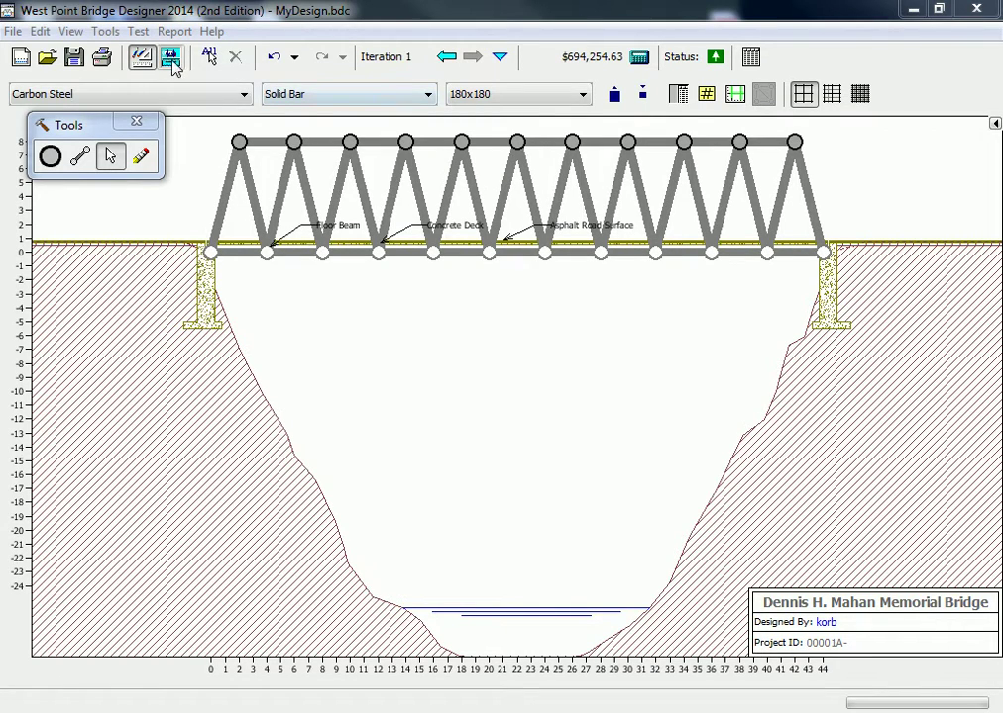
# Step: Run the 3D load test, with the truck crossing the $694,254.63 truss safely
pyautogui.click(171, 57)
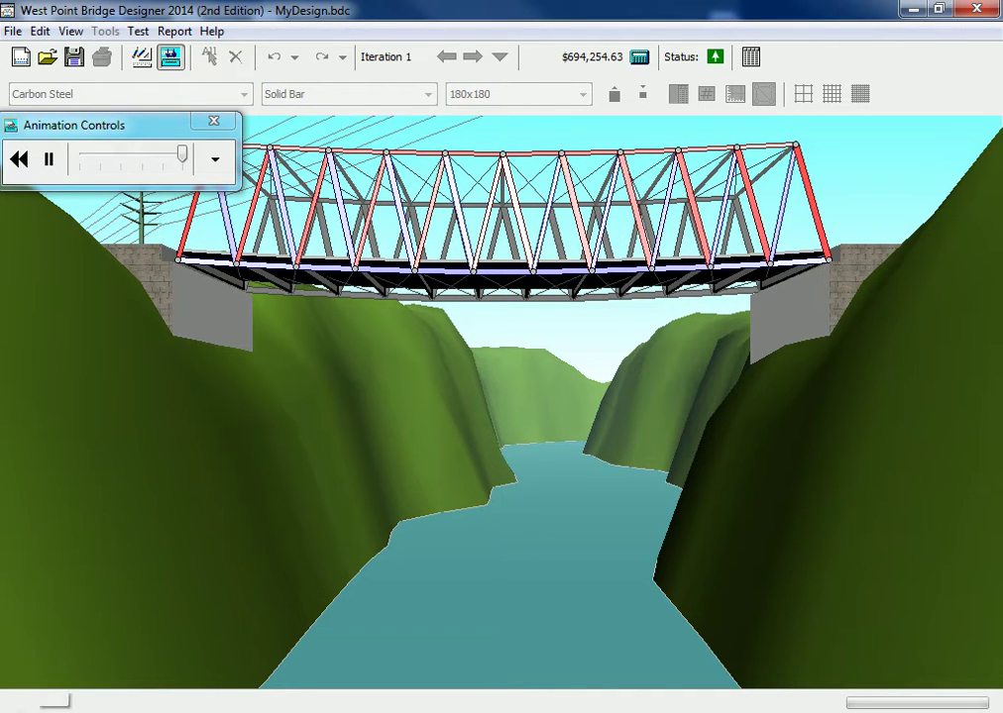
pyautogui.click(14, 706)
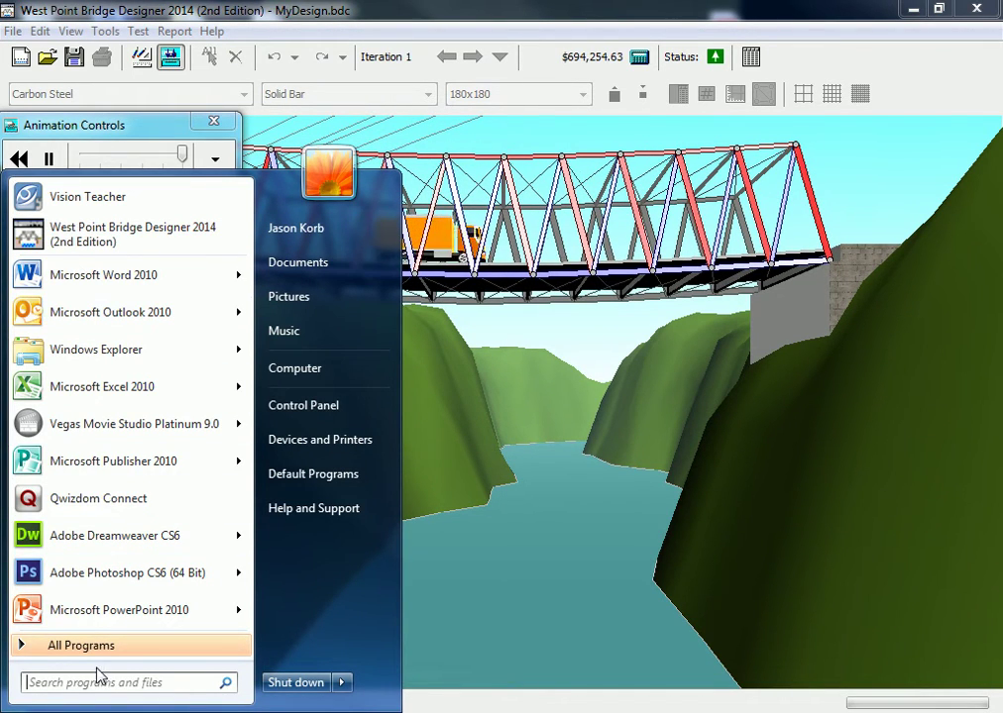
# Step: Launch Snipping Tool via Start search and snip the bridge's load-test view
pyautogui.write('sni')
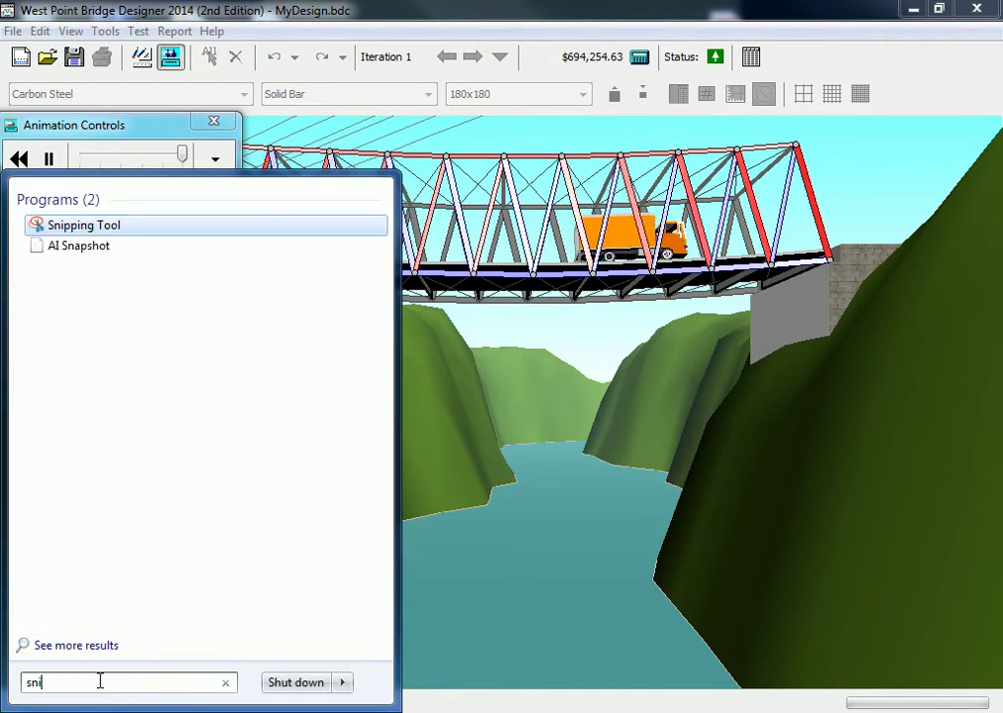
pyautogui.write('pp')
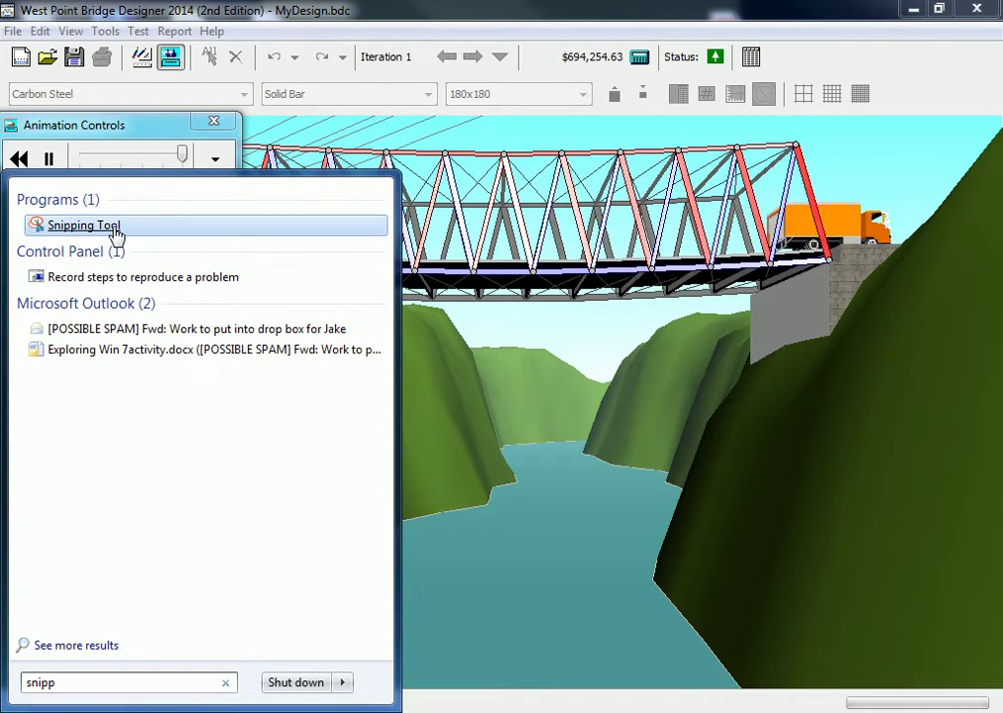
pyautogui.click(83, 226)
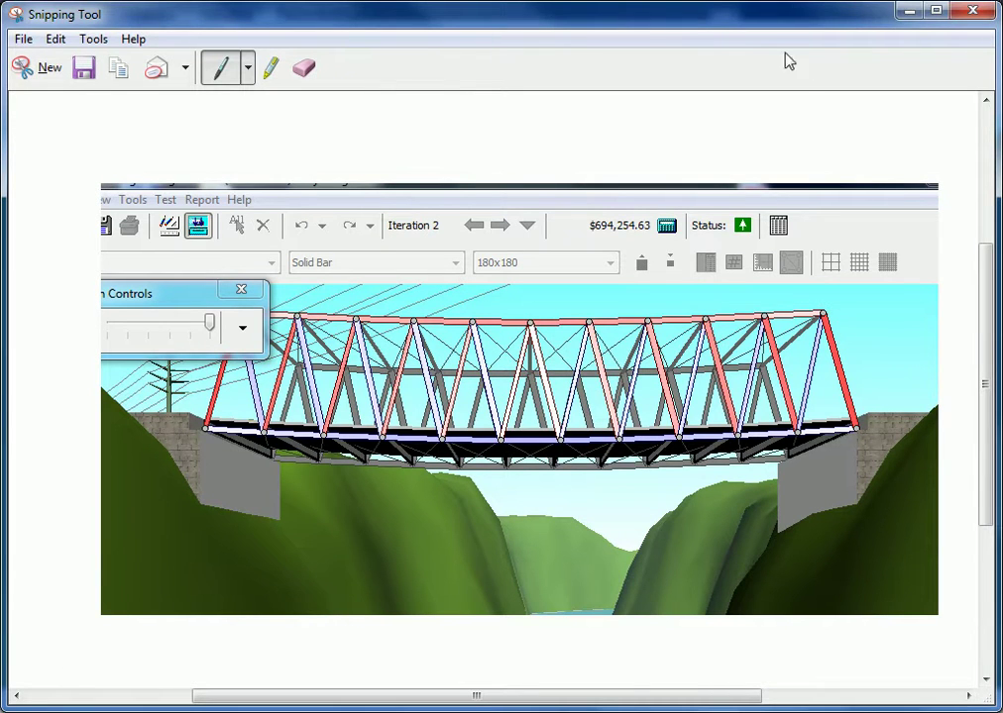
pyautogui.click(45, 69)
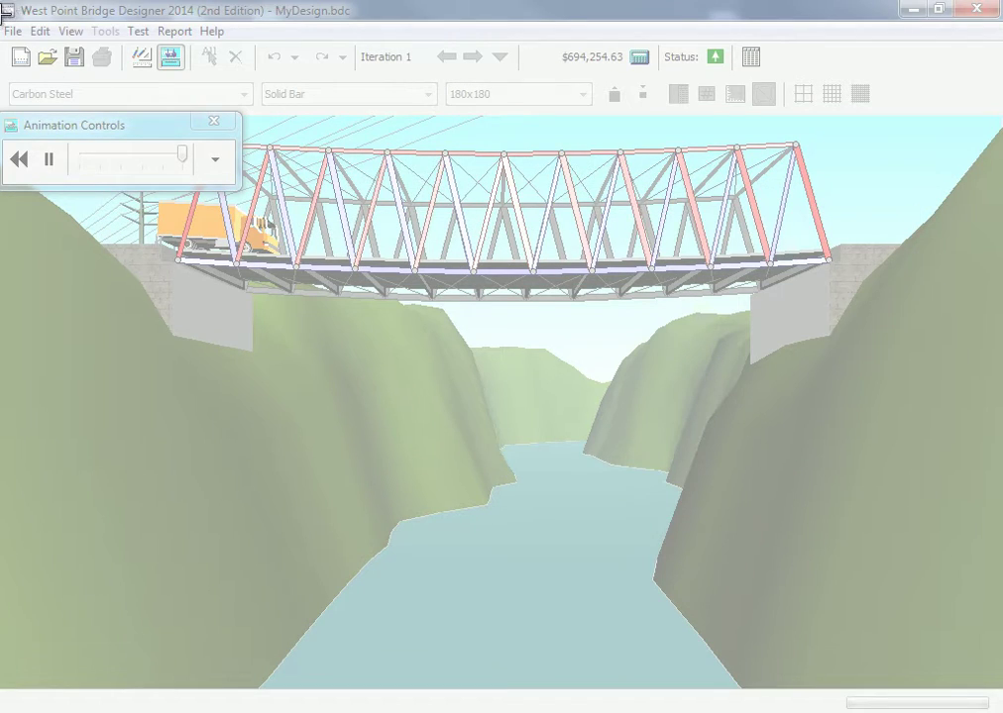
pyautogui.moveTo(3, 12); pyautogui.dragTo(978, 510)
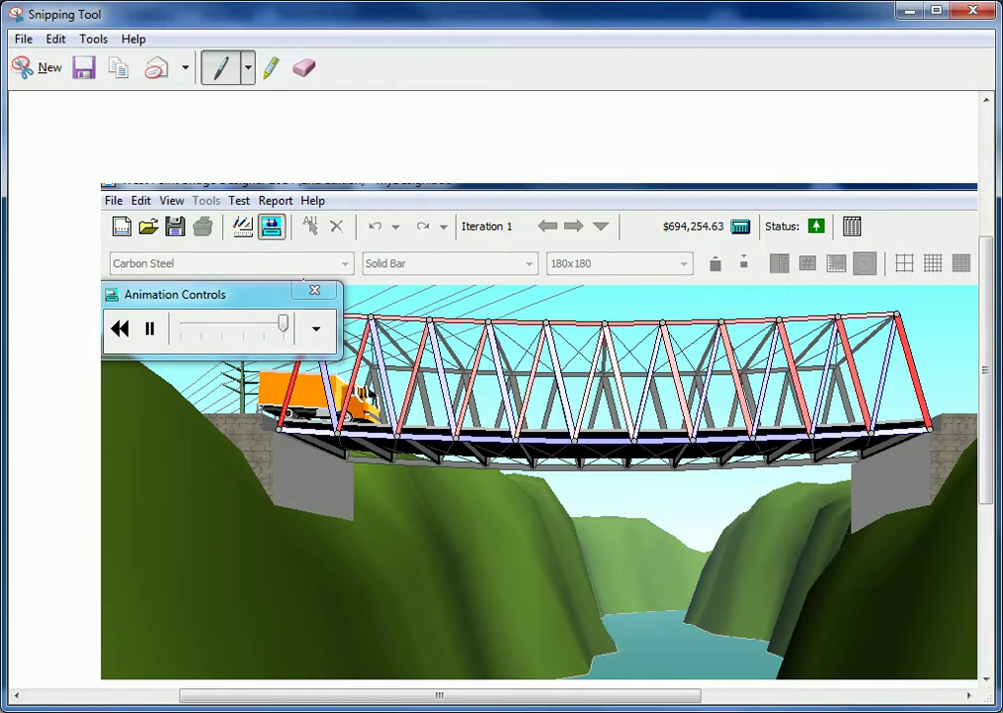
# Step: Save the snip to the Desktop as Bridge A.JPG, replacing the existing file
pyautogui.click(19, 40)
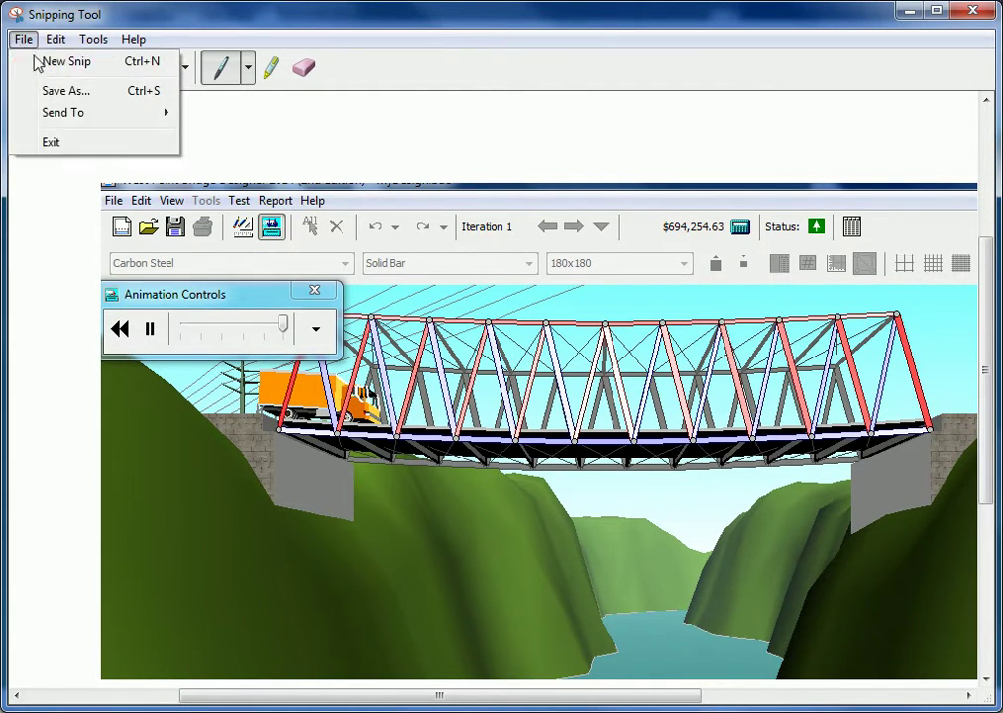
pyautogui.click(57, 94)
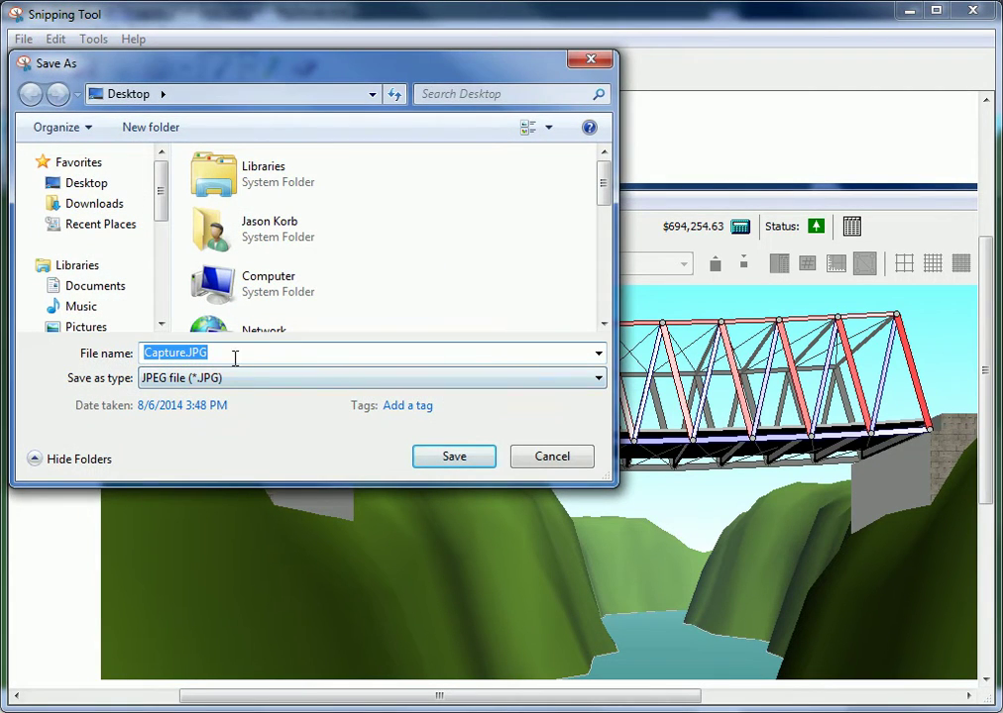
pyautogui.write('Bridge ')
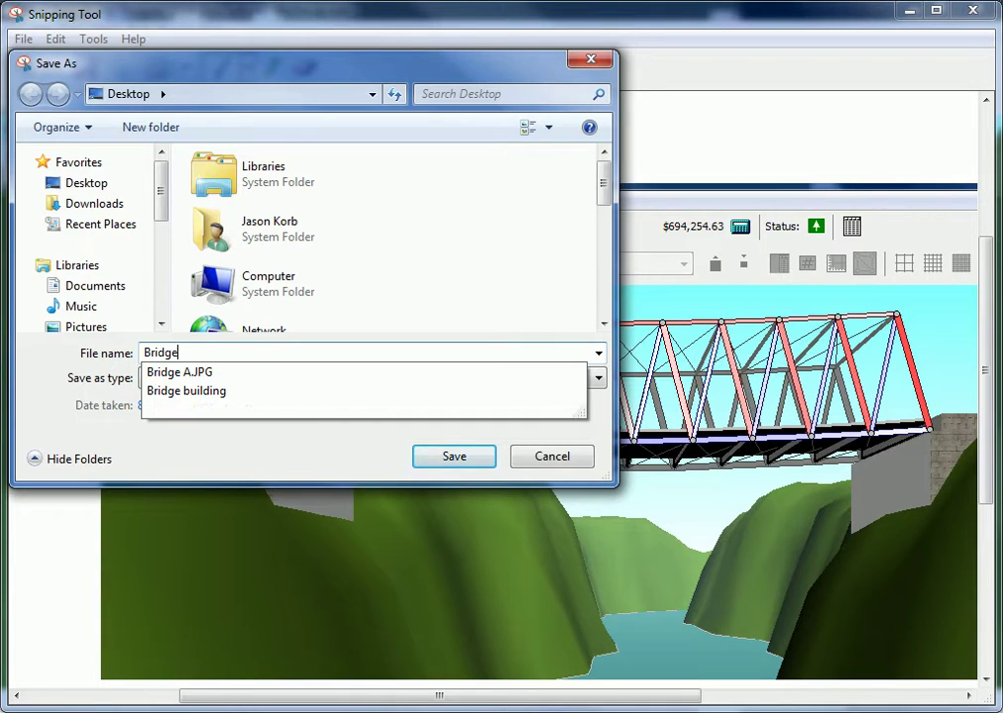
pyautogui.write('A')
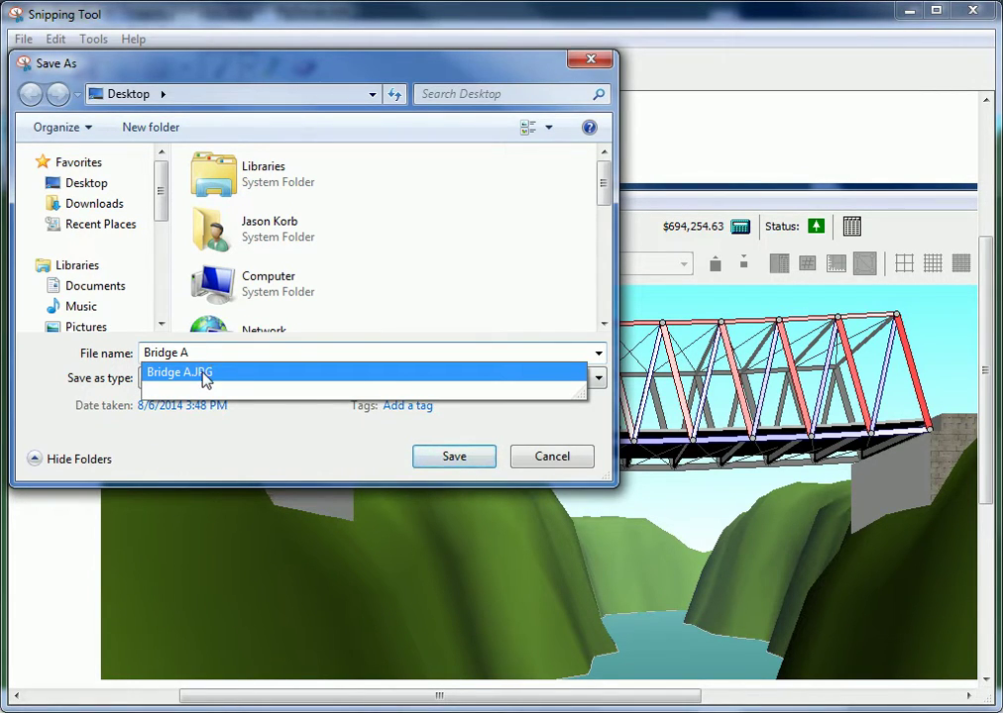
pyautogui.click(357, 380)
pyautogui.click(458, 467)
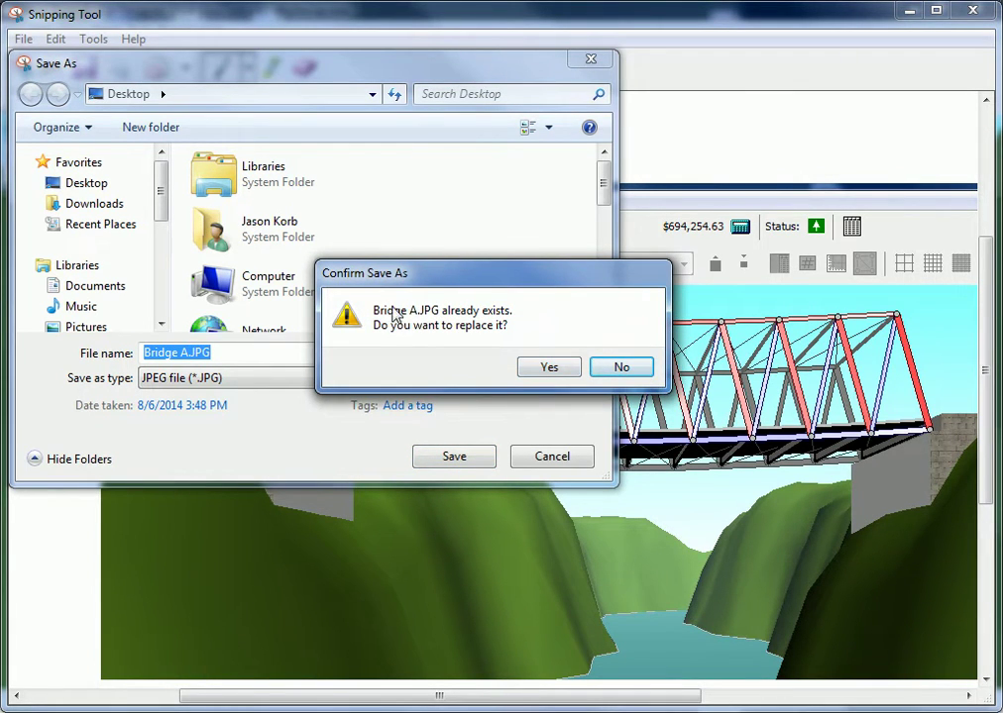
pyautogui.click(558, 372)
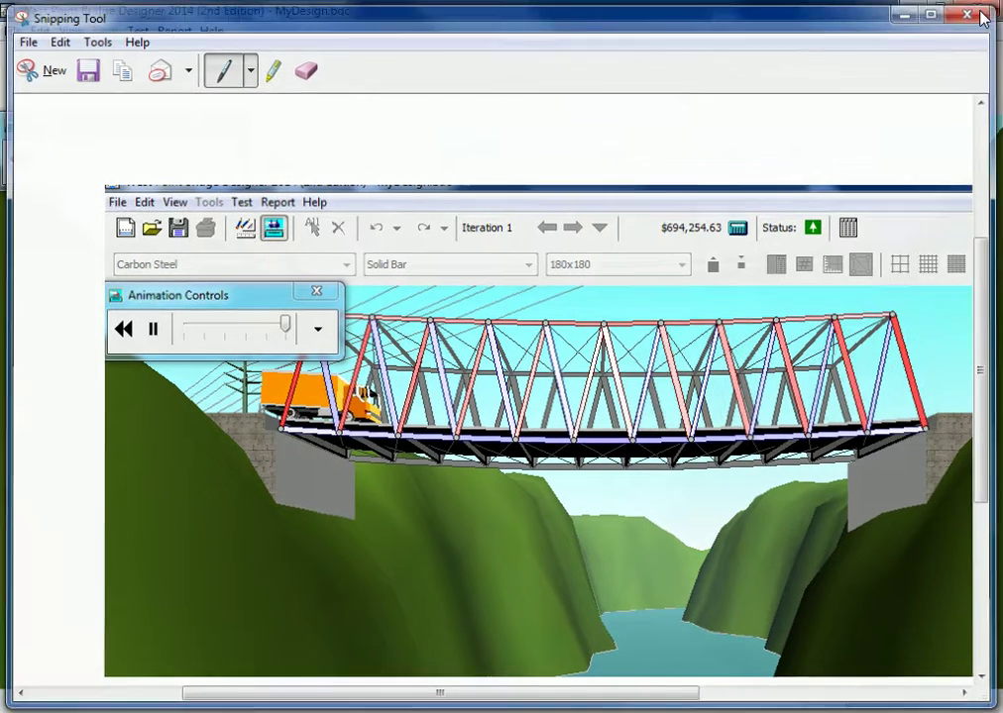
# Step: Close Snipping Tool and start a new bridge design, agreeing to save the current one
pyautogui.click(976, 12)
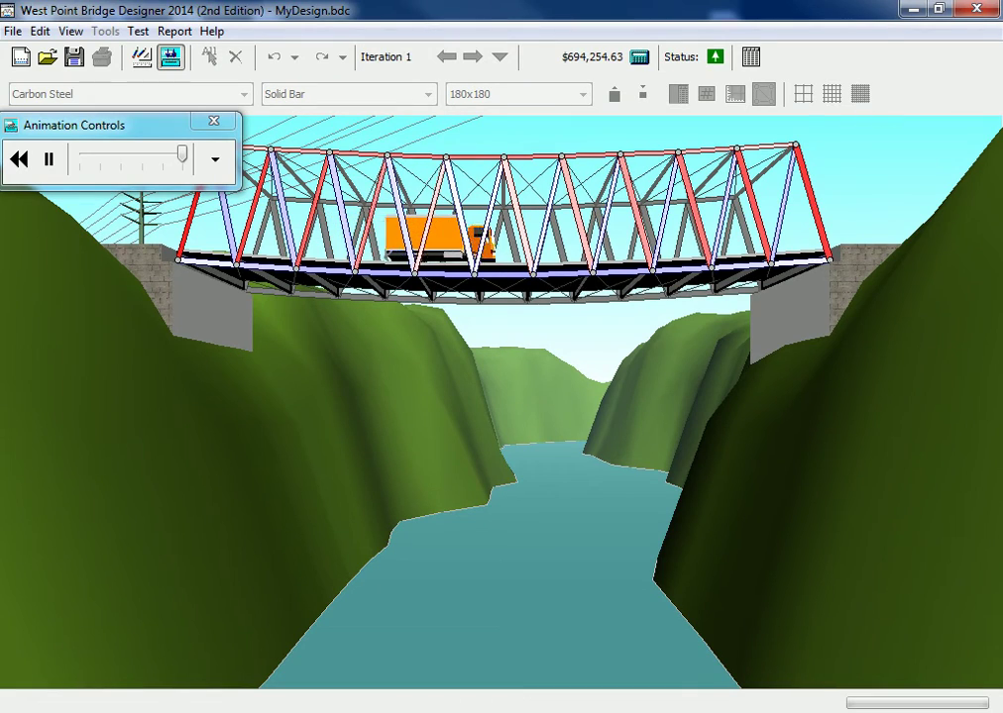
pyautogui.click(11, 32)
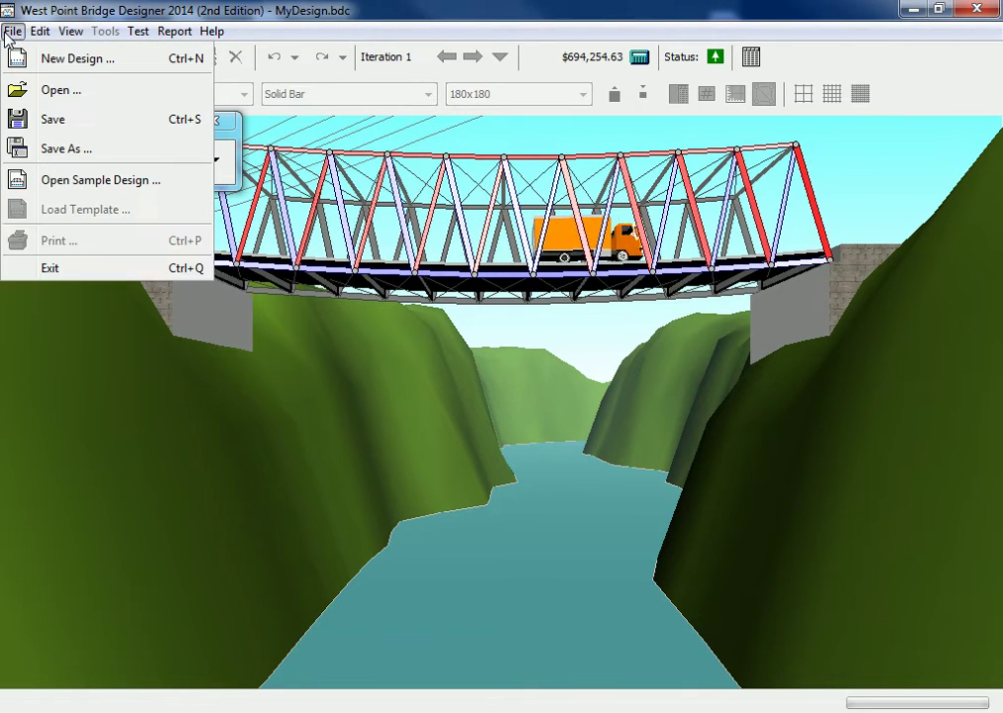
pyautogui.click(46, 60)
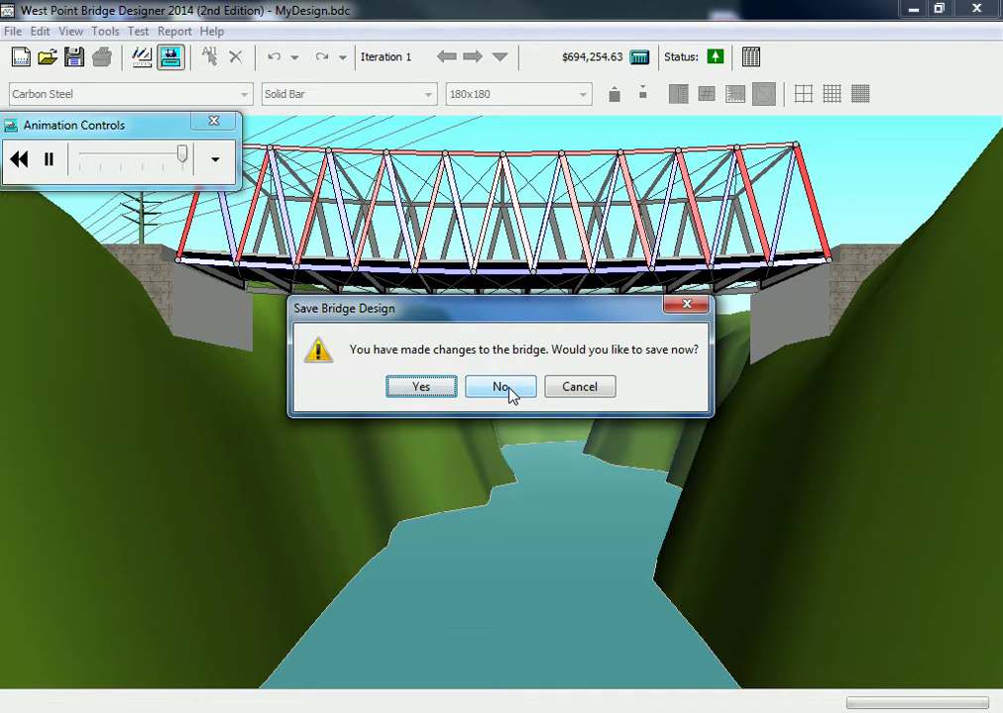
pyautogui.click(421, 389)
# Step: Save the tested truss design to the Desktop under the name flat
pyautogui.click(119, 322)
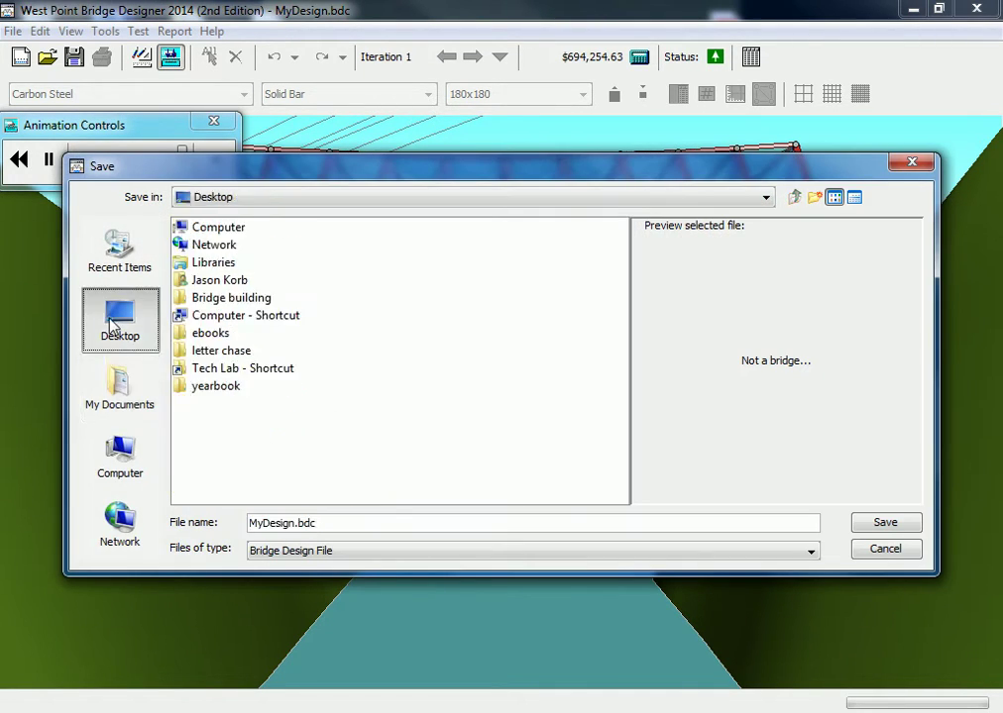
pyautogui.press('BackSpace')
pyautogui.press('BackSpace')
pyautogui.press('BackSpace')
pyautogui.press('BackSpace')
pyautogui.press('BackSpace')
pyautogui.press('BackSpace')
pyautogui.press('BackSpace')
pyautogui.press('BackSpace')
pyautogui.press('BackSpace')
pyautogui.press('BackSpace')
pyautogui.press('BackSpace')
pyautogui.write('flat')
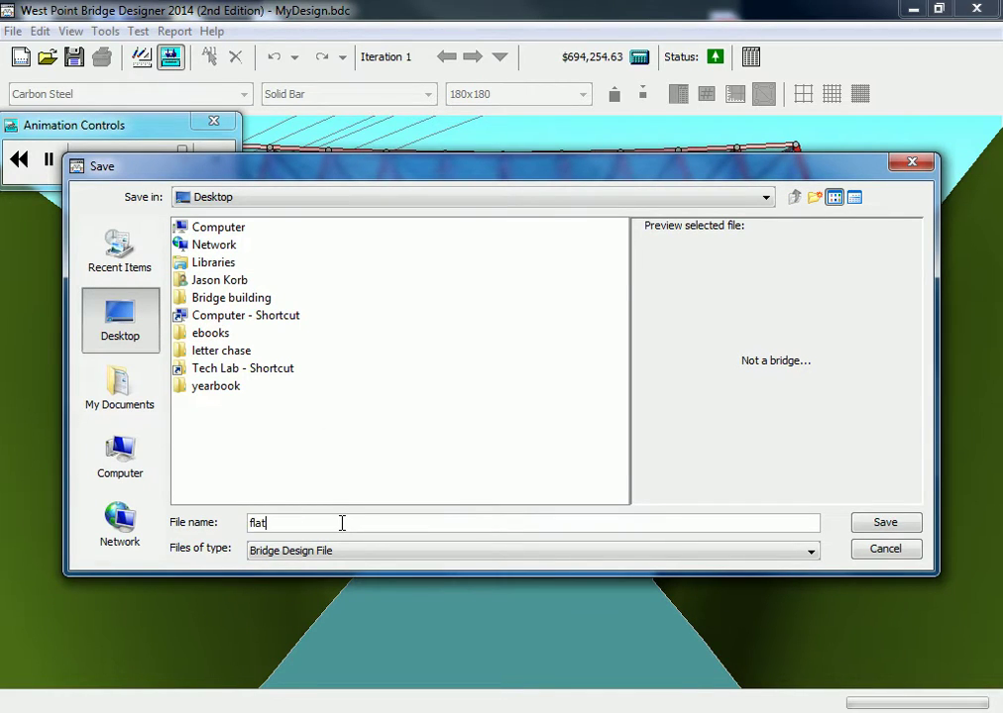
pyautogui.click(896, 522)
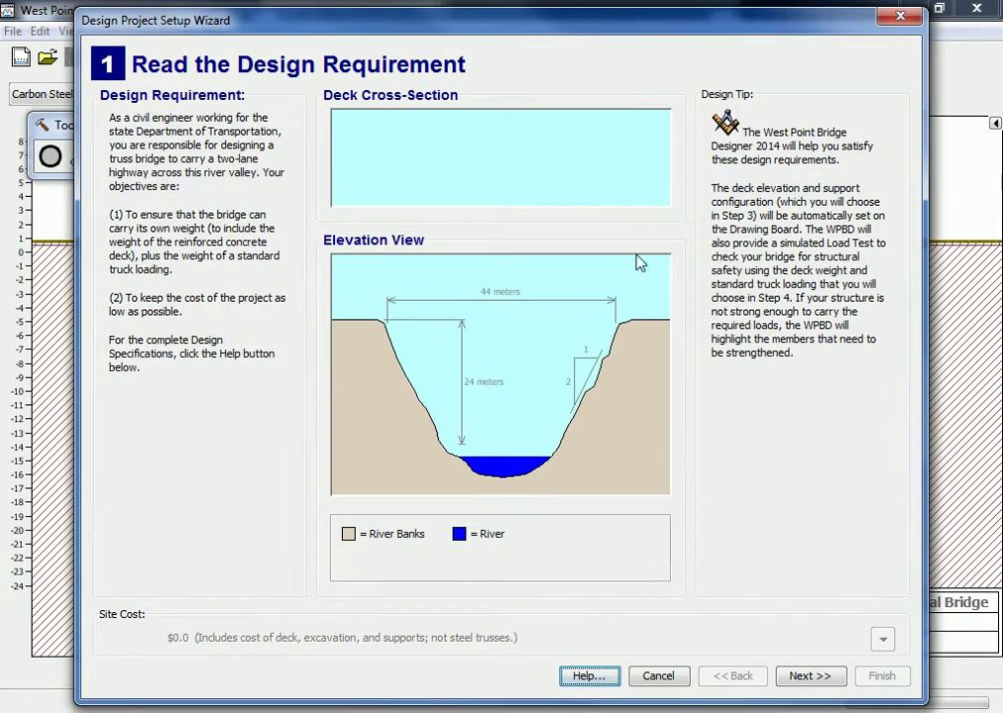
# Step: Choose arch abutments and settle on a 12-meter arch height after trying 16 and 20 meters
pyautogui.click(803, 678)
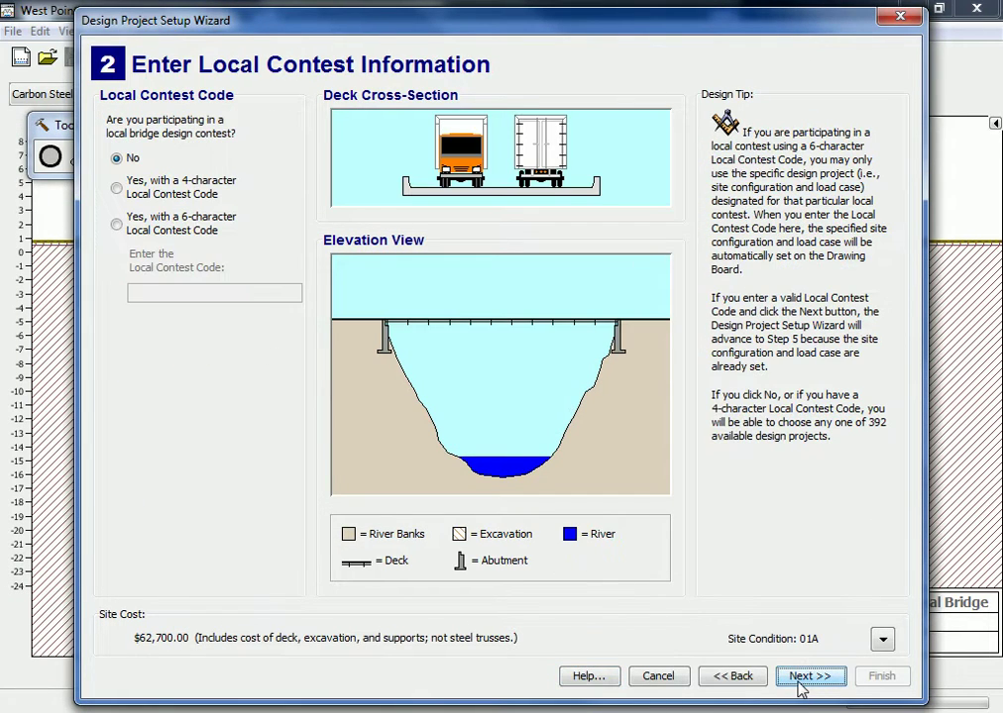
pyautogui.click(800, 680)
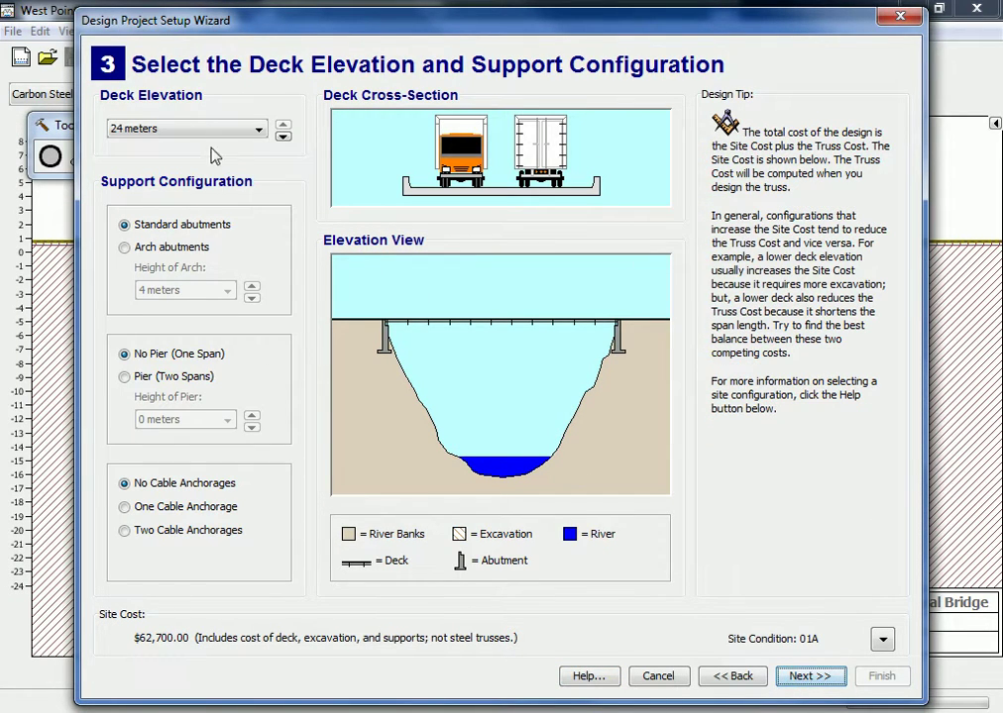
pyautogui.click(125, 249)
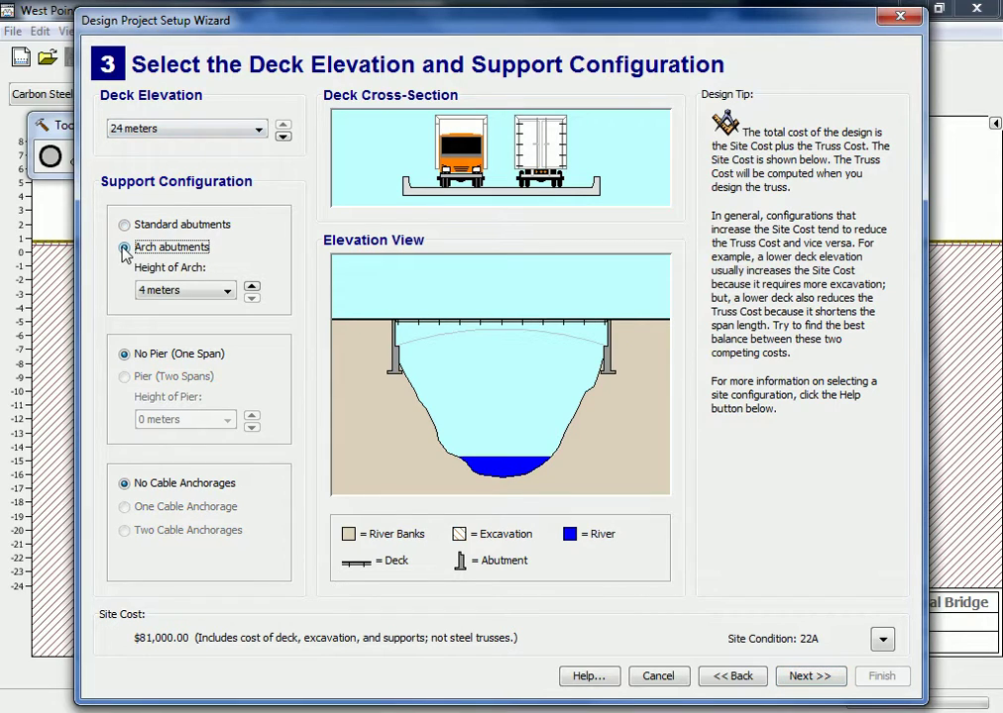
pyautogui.click(228, 294)
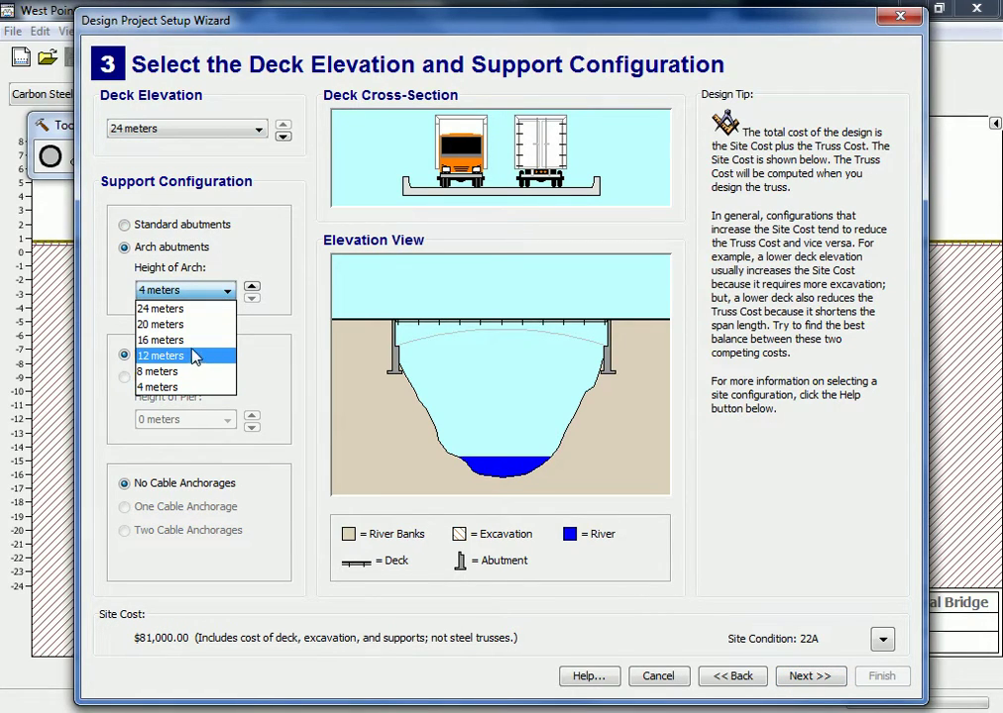
pyautogui.click(190, 342)
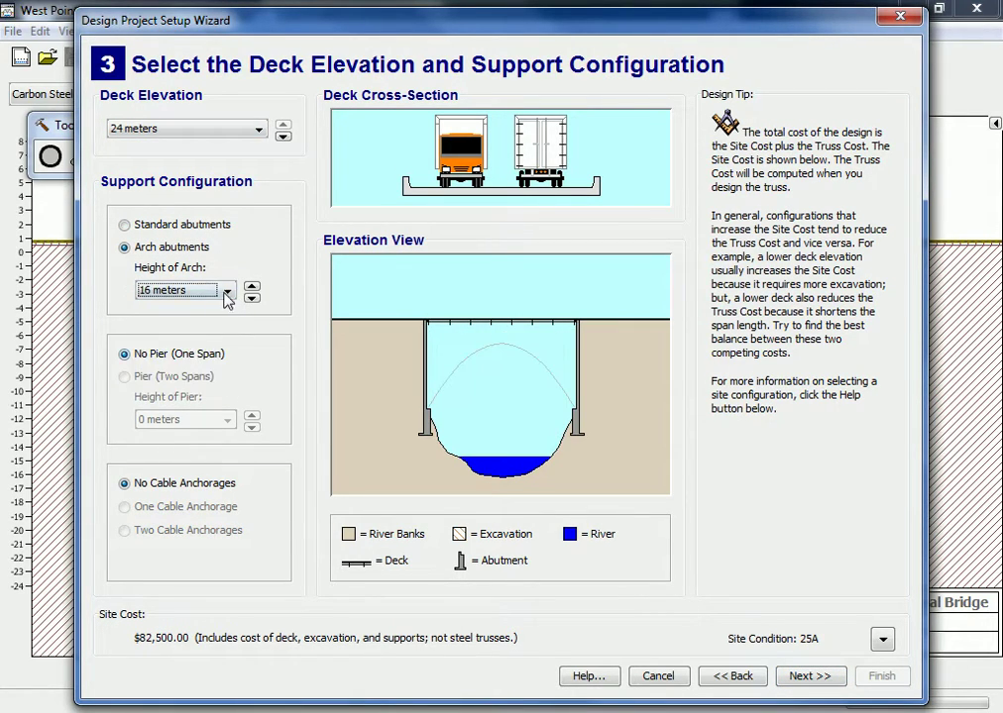
pyautogui.click(213, 290)
pyautogui.click(205, 325)
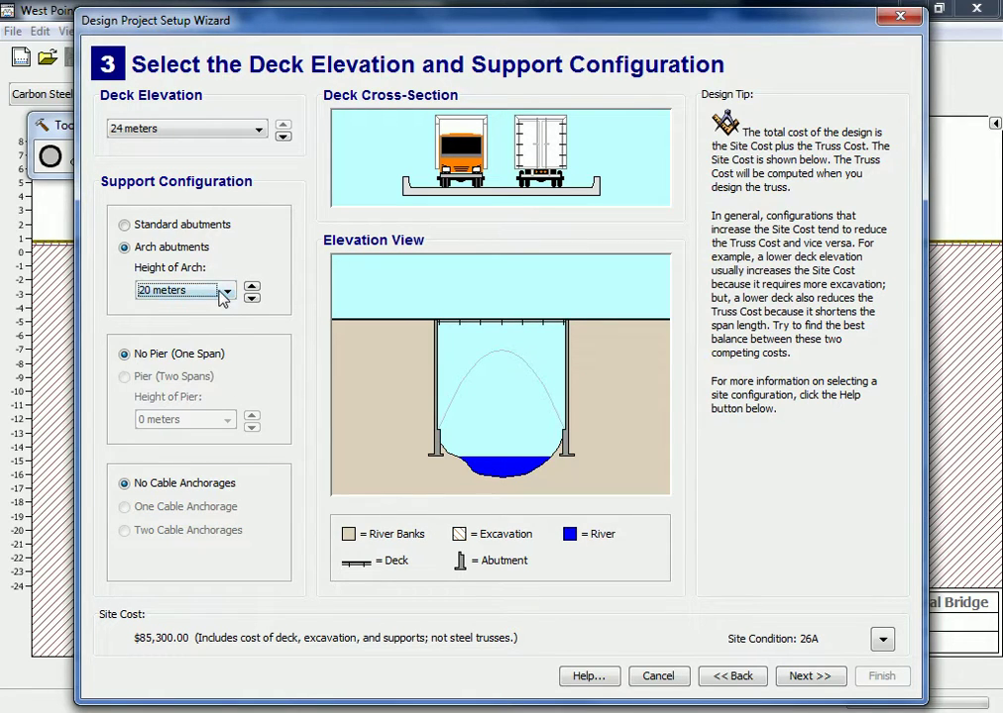
pyautogui.click(225, 290)
pyautogui.click(204, 359)
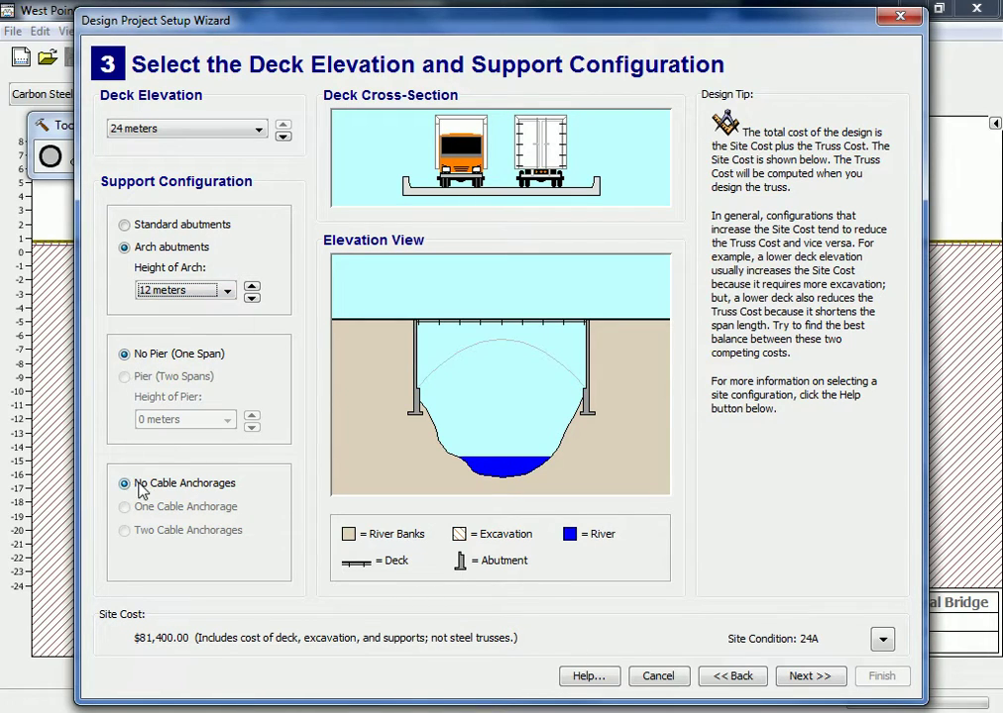
# Step: Accept the deck and loading defaults, skip the truss template, and finish setup
pyautogui.click(803, 683)
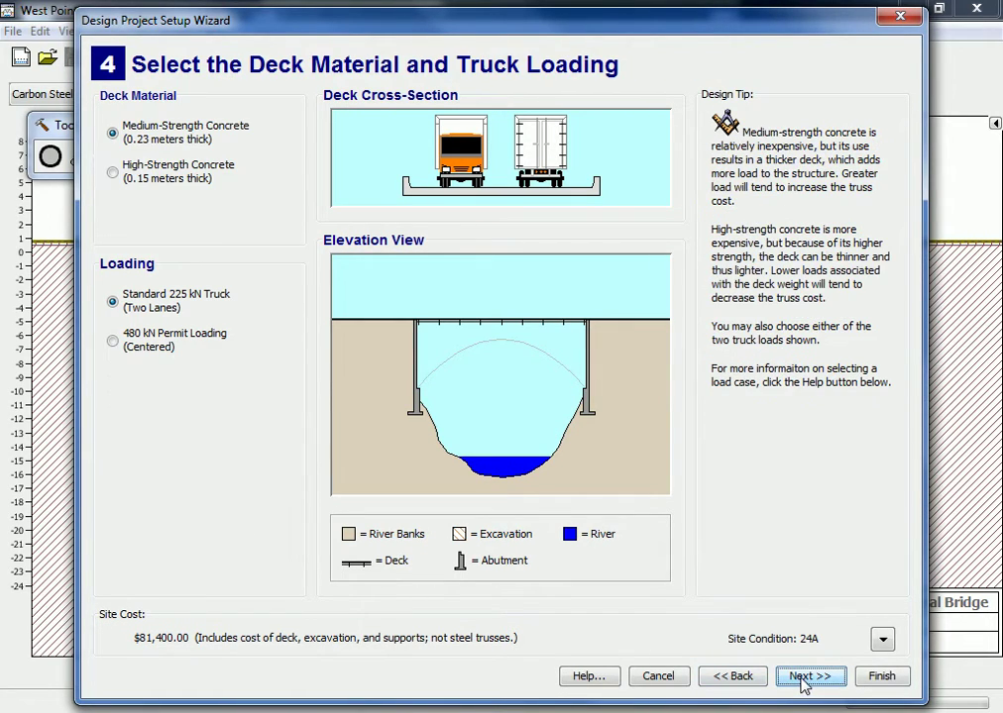
pyautogui.click(802, 675)
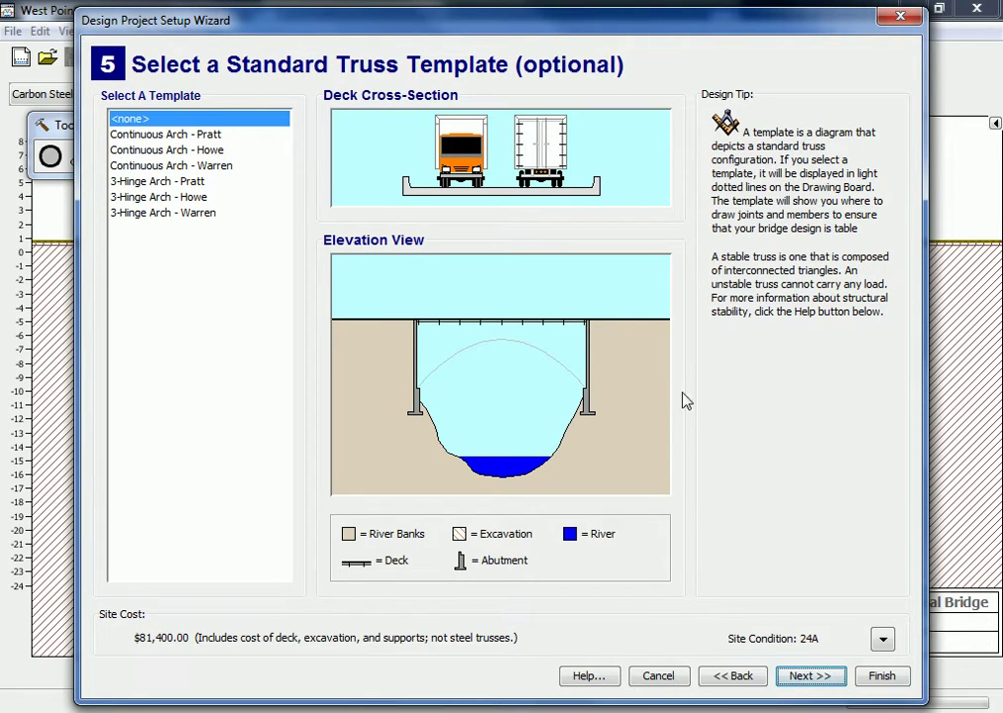
pyautogui.click(805, 676)
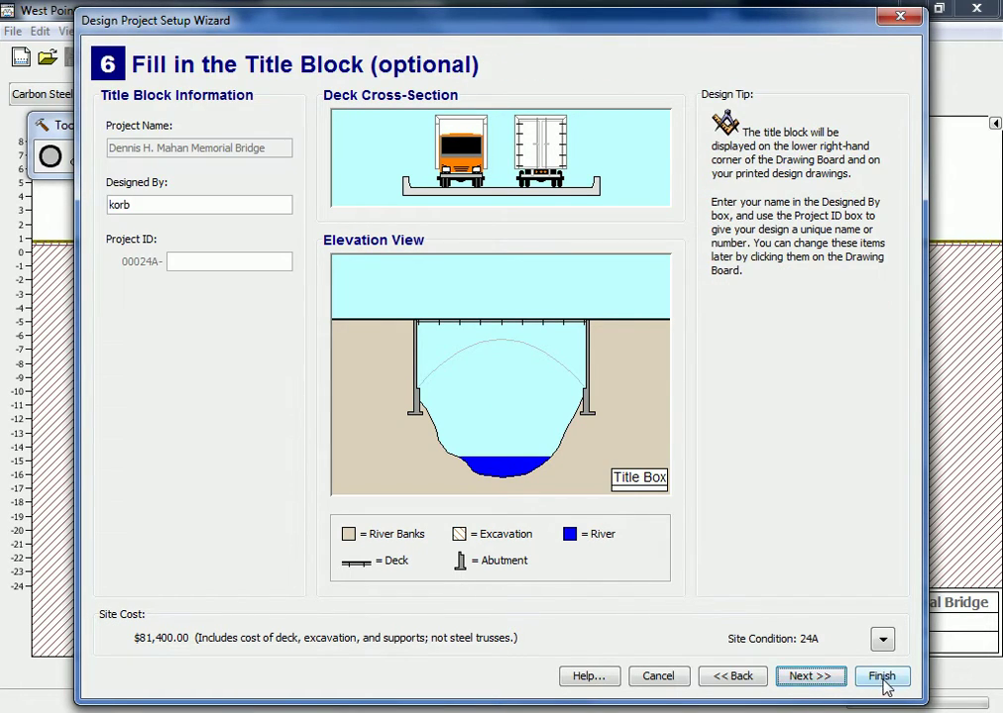
pyautogui.click(885, 682)
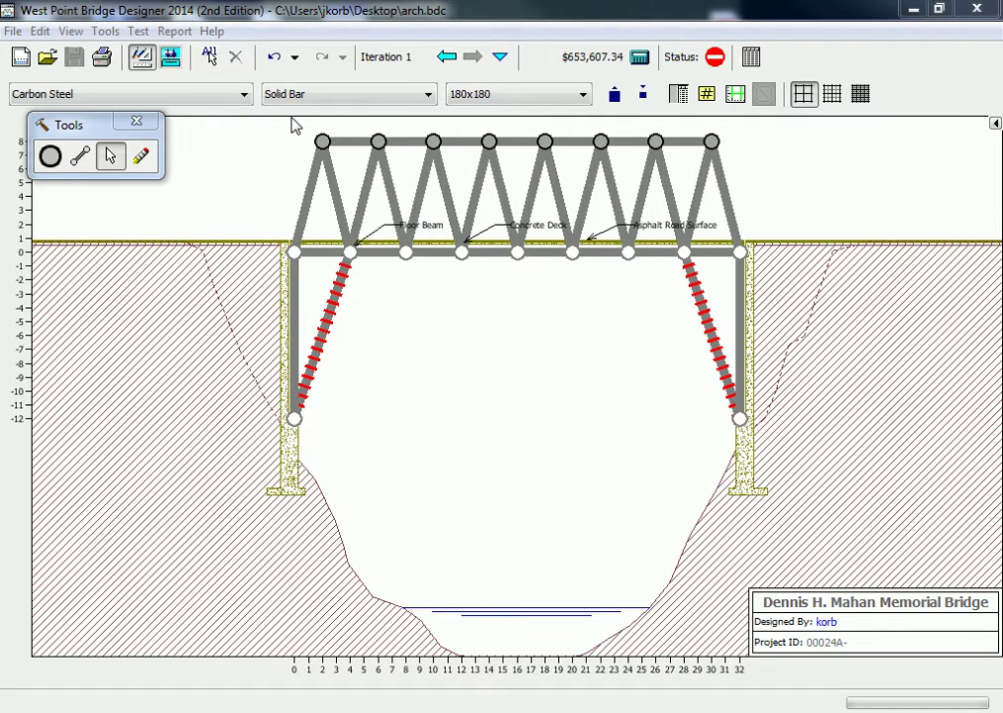
# Step: Run the load test on the arch-supported truss design
pyautogui.click(171, 56)
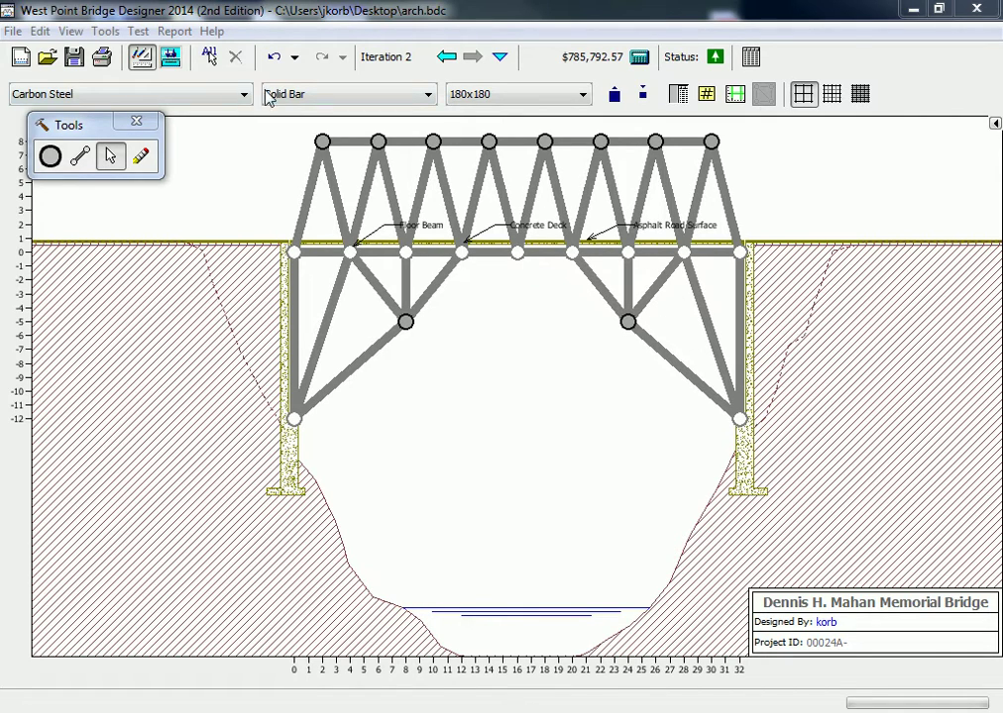
pyautogui.click(478, 99)
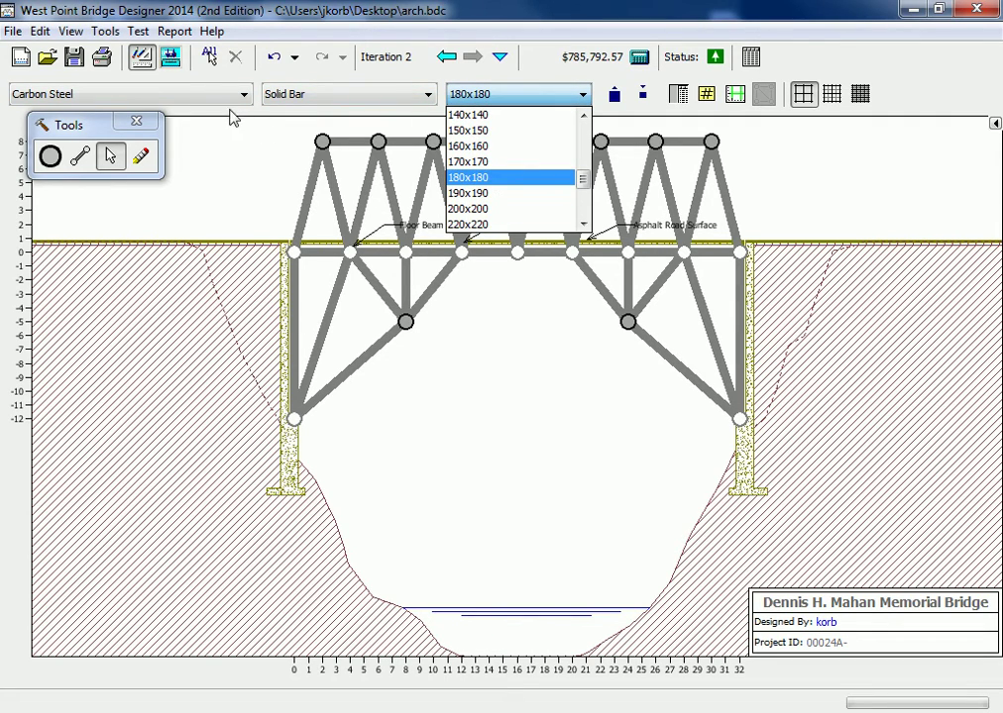
pyautogui.click(563, 14)
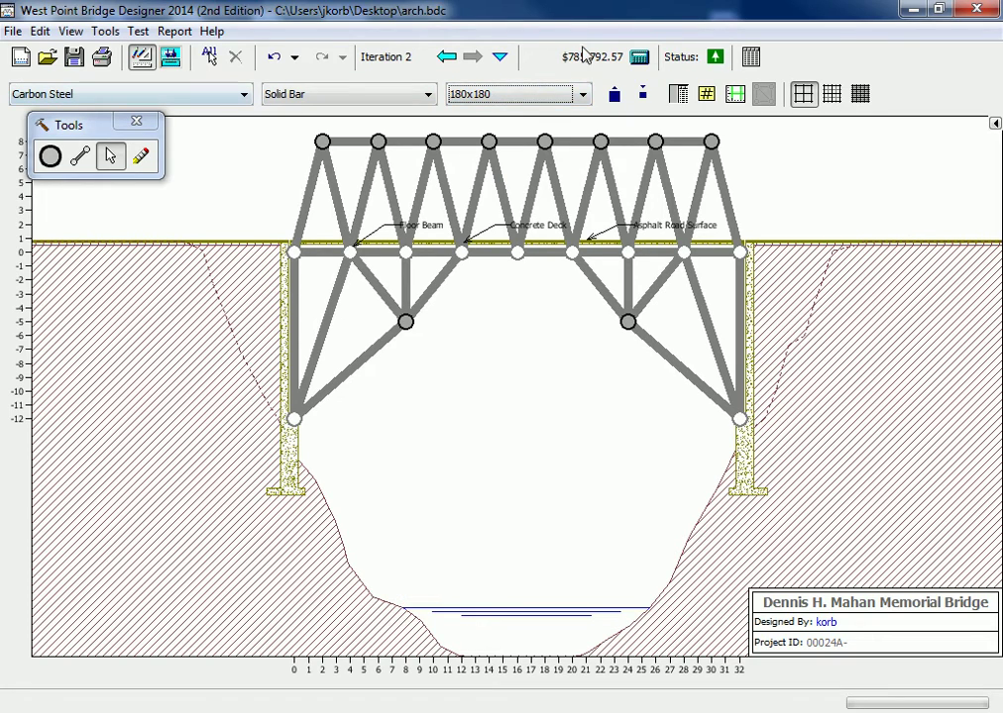